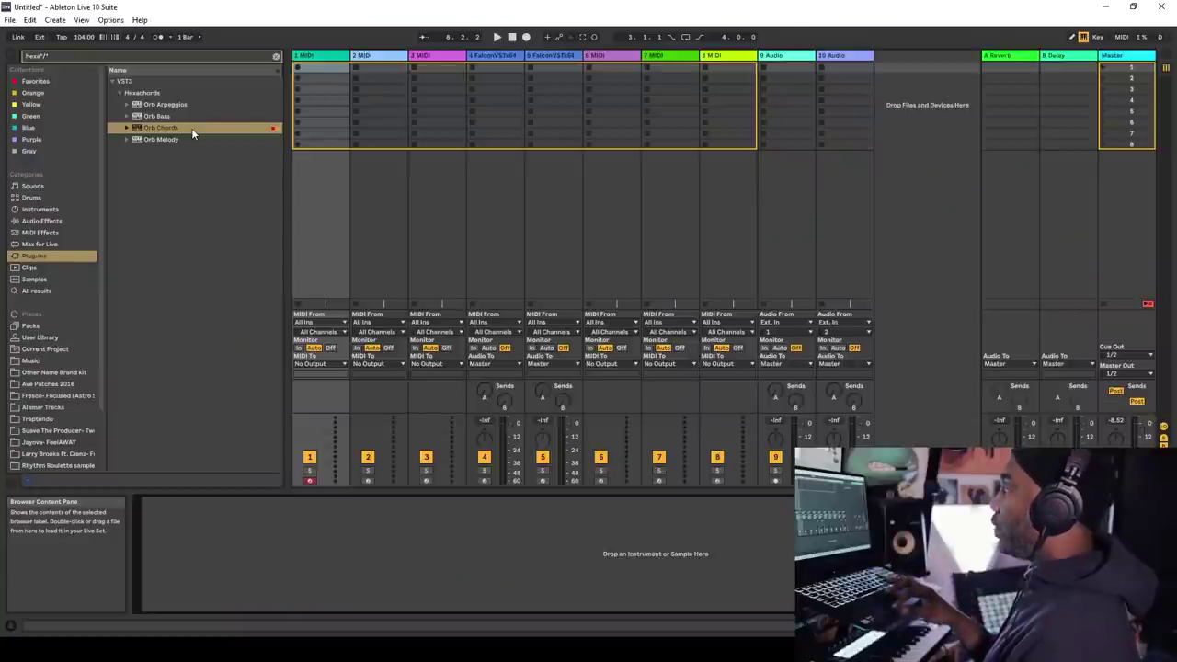
# Select Orb Chords in the Hexachords plugin list.
pyautogui.click(191, 128)
# Load Orb Chords onto MIDI track 1 and nudge its editor window into place.
pyautogui.doubleClick(192, 128)
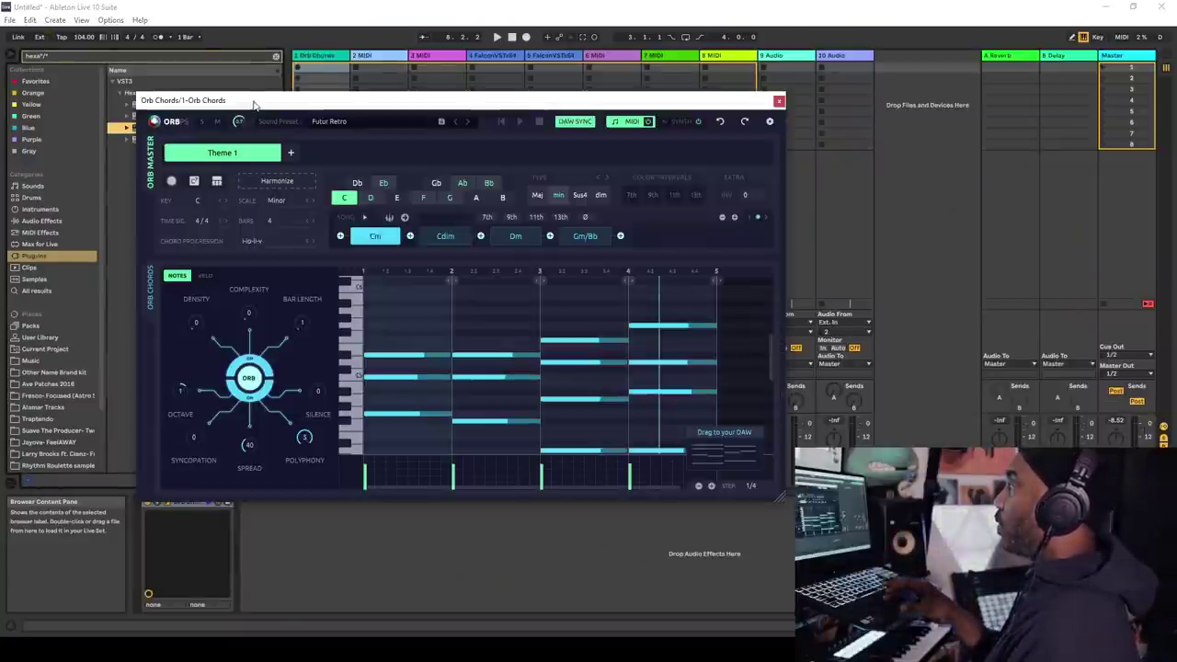
pyautogui.moveTo(254, 104); pyautogui.dragTo(254, 93)
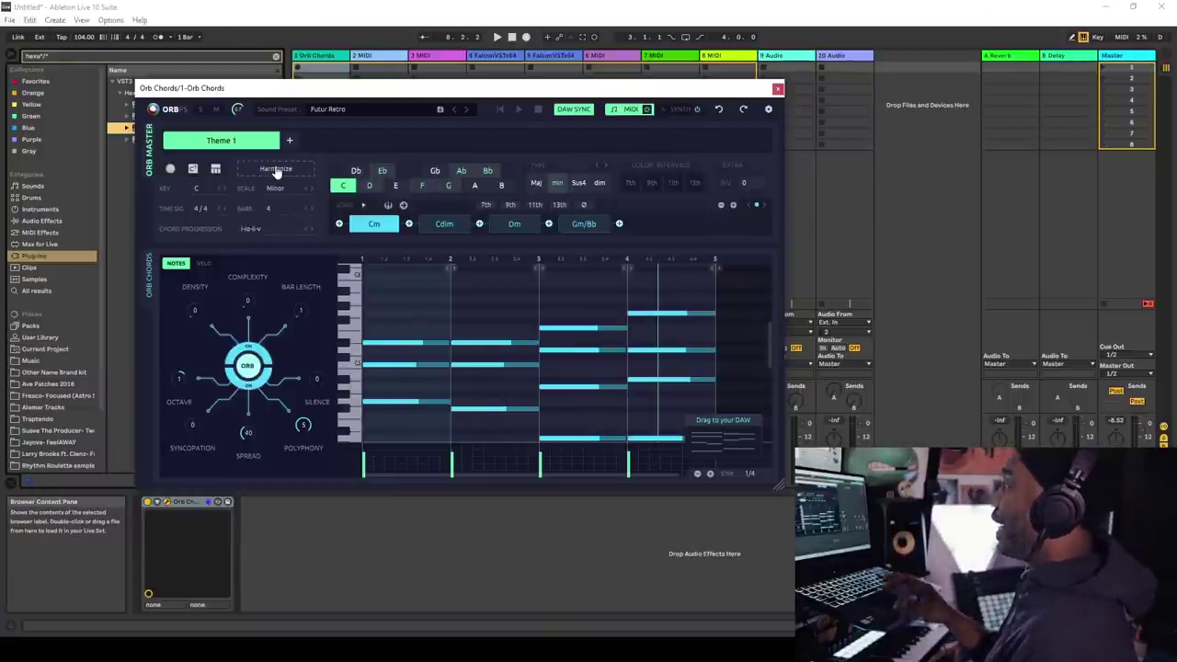
# Harmonize Space Cadet Stem 108.mid as Chords into Csus4b7b9, Ebb9P11, BbmM9M13, DbmM7M13, then play it.
pyautogui.click(276, 171)
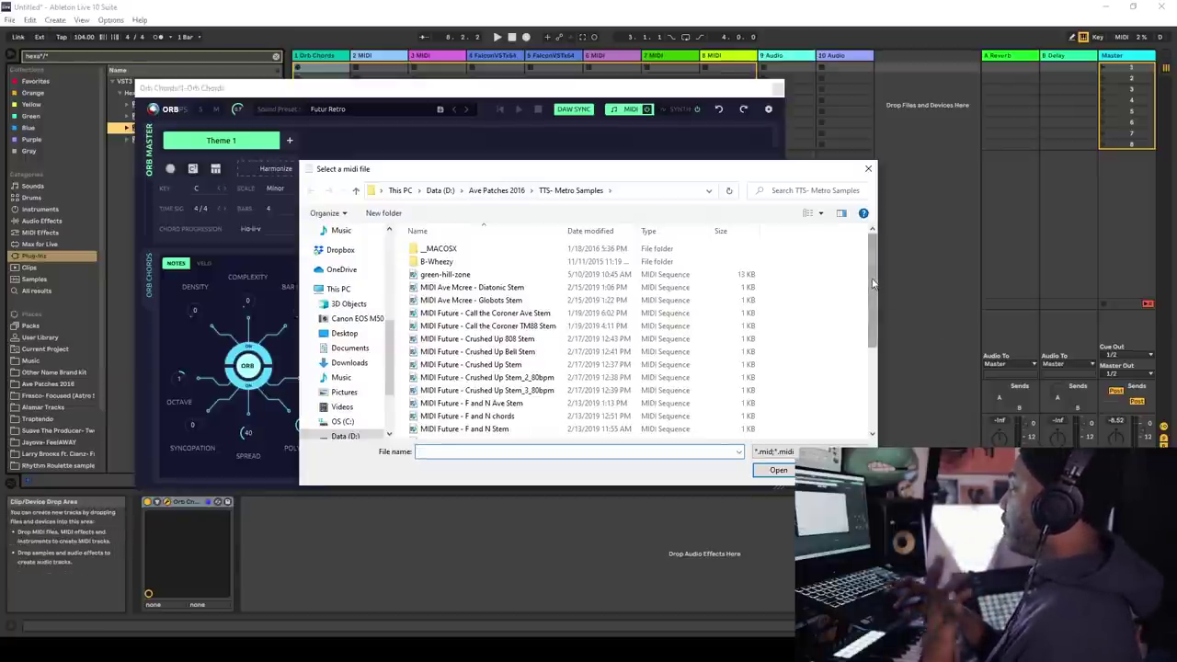
pyautogui.moveTo(873, 283); pyautogui.dragTo(864, 397)
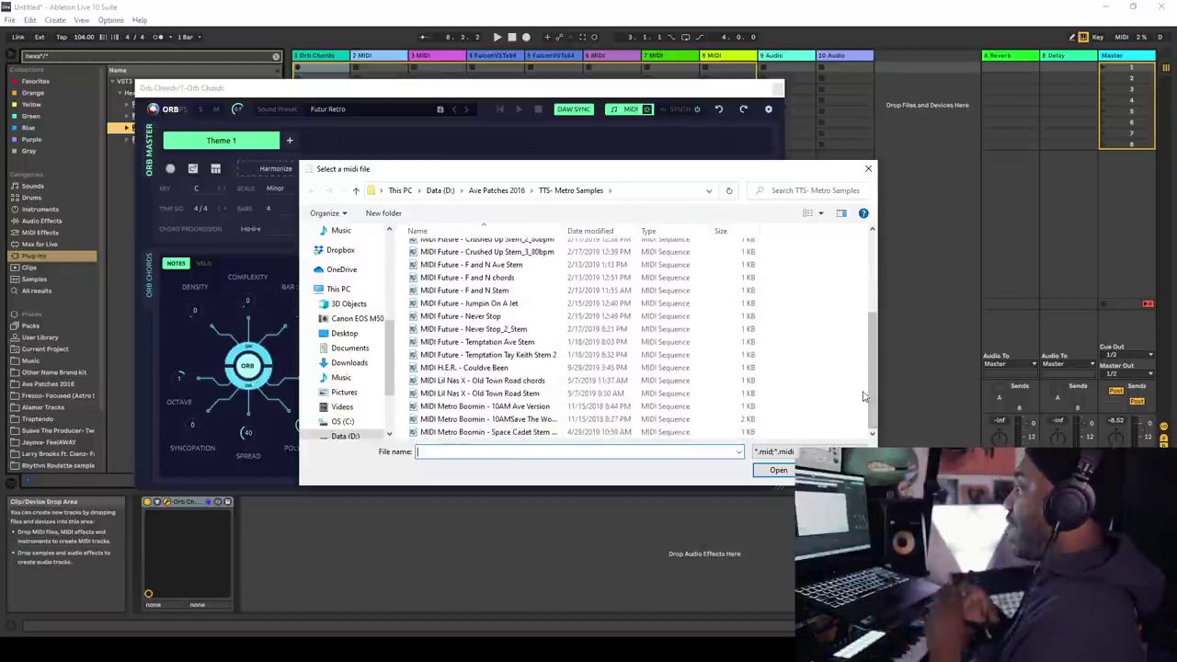
pyautogui.click(533, 433)
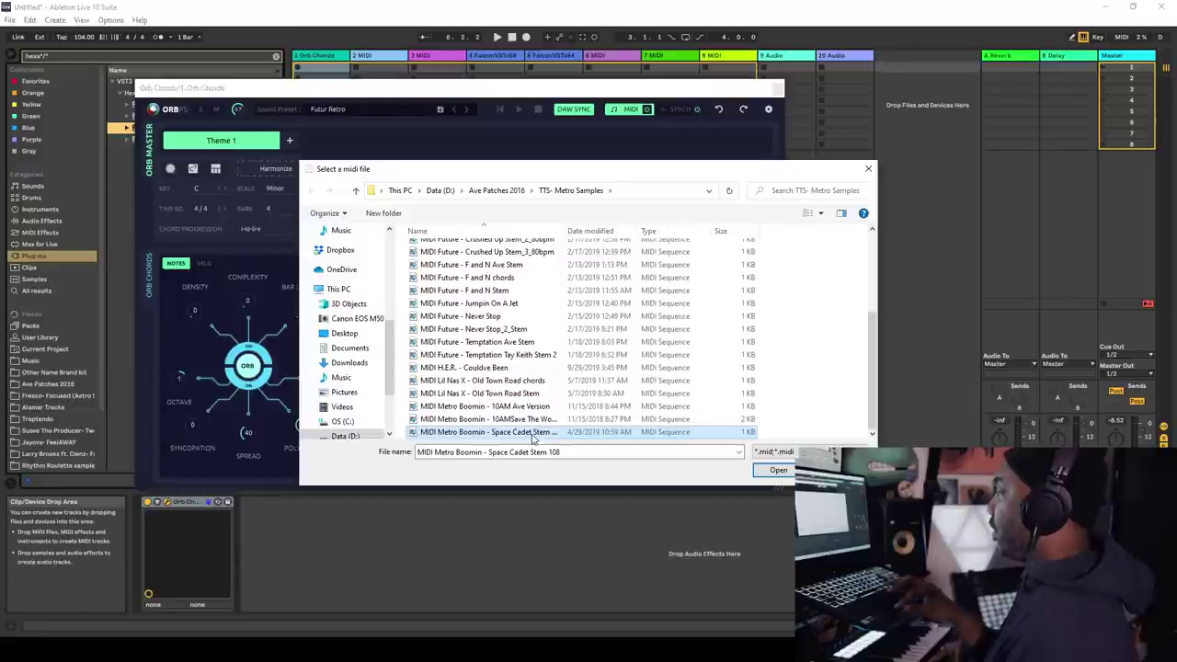
pyautogui.doubleClick(532, 432)
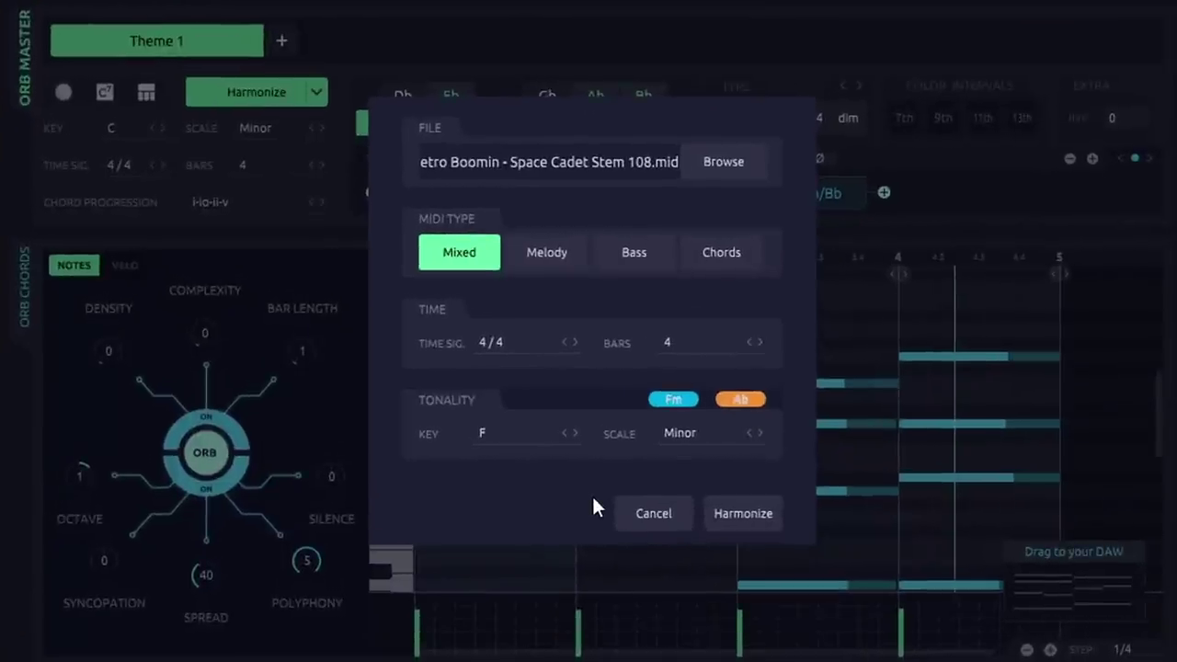
pyautogui.click(748, 256)
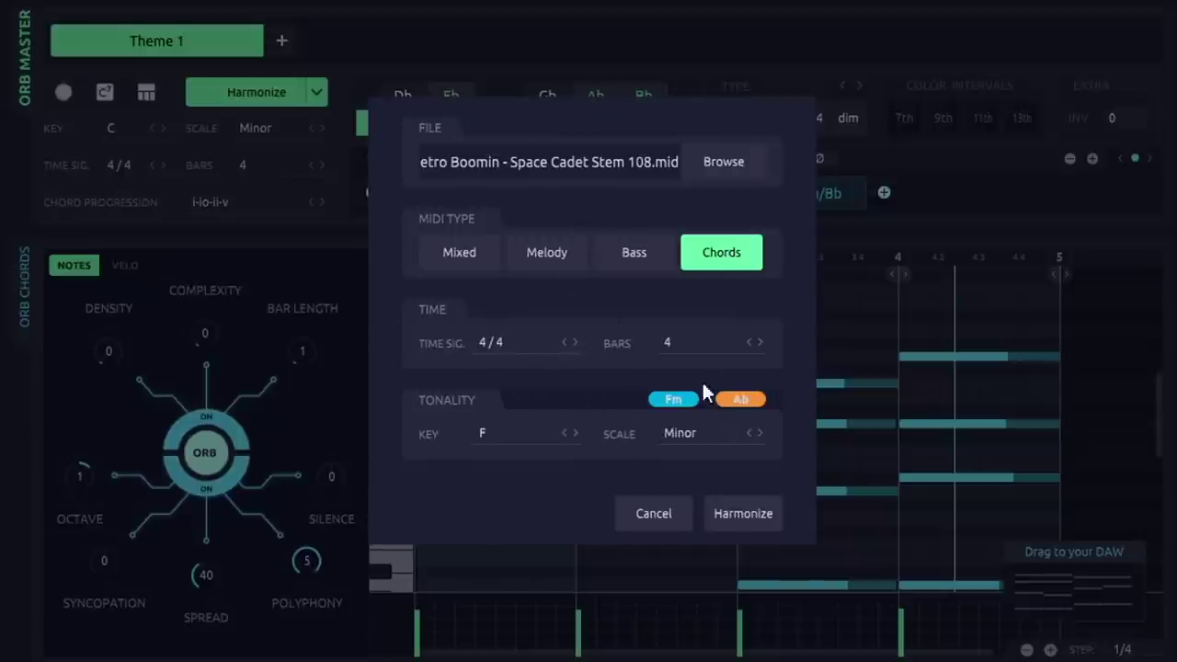
pyautogui.click(741, 516)
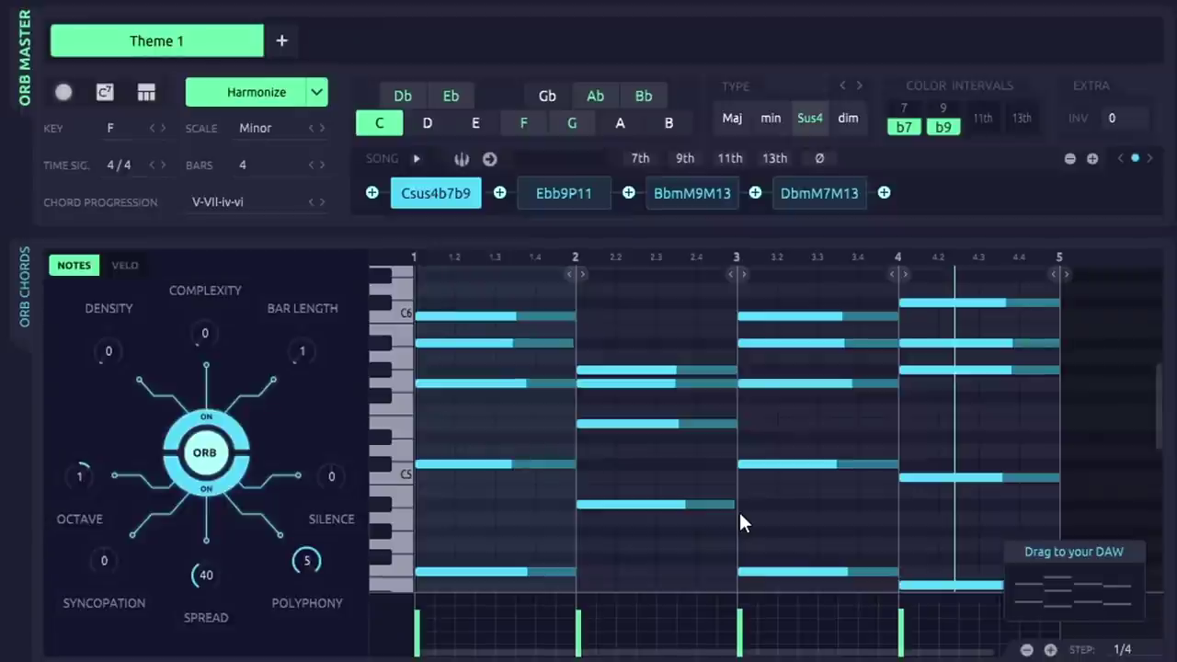
pyautogui.press('space')
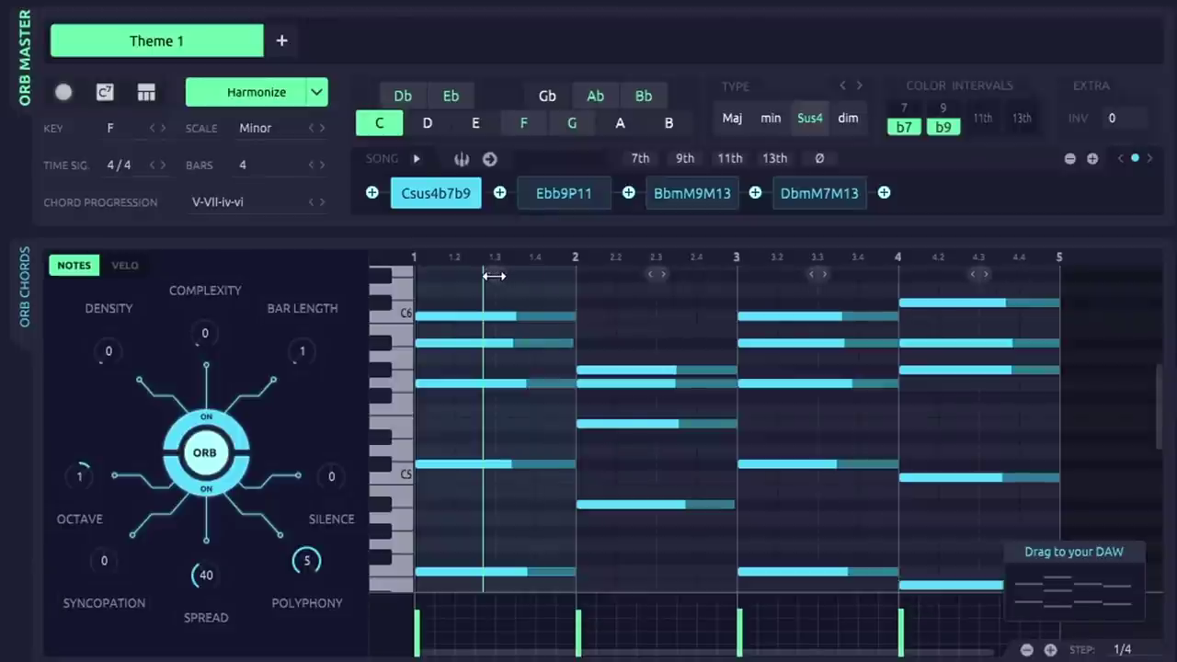
# Shorten the four chords to end at 1.3, 2, 2.3 and bar 3.
pyautogui.moveTo(494, 276); pyautogui.dragTo(494, 276)
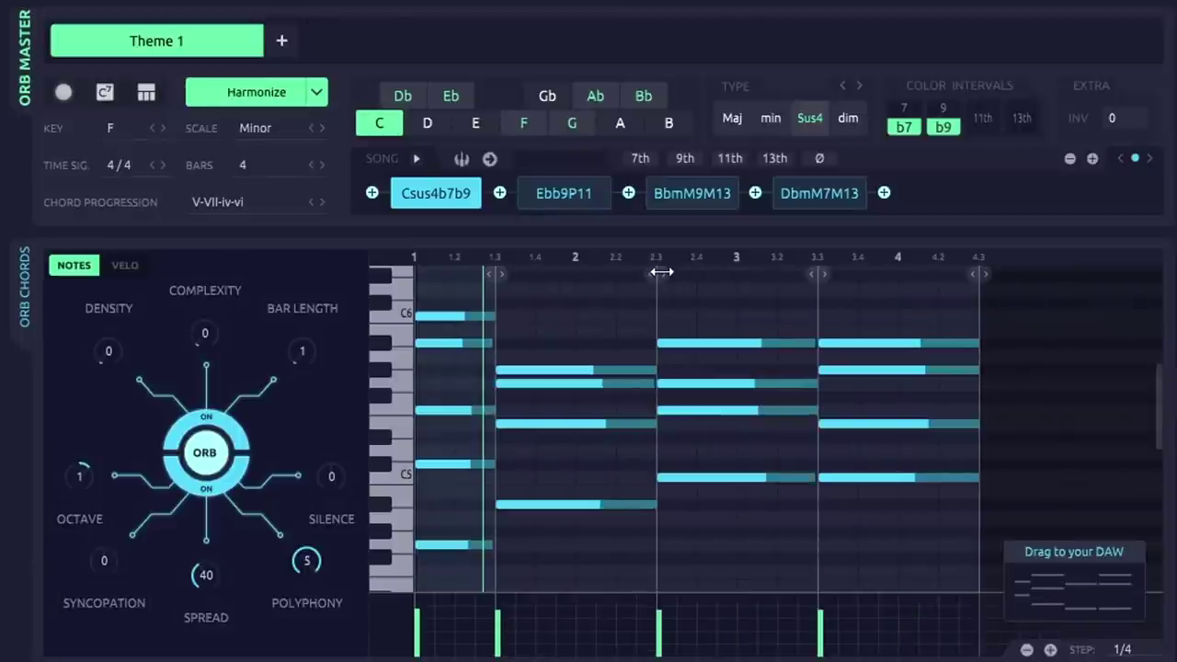
pyautogui.moveTo(660, 272); pyautogui.dragTo(574, 266)
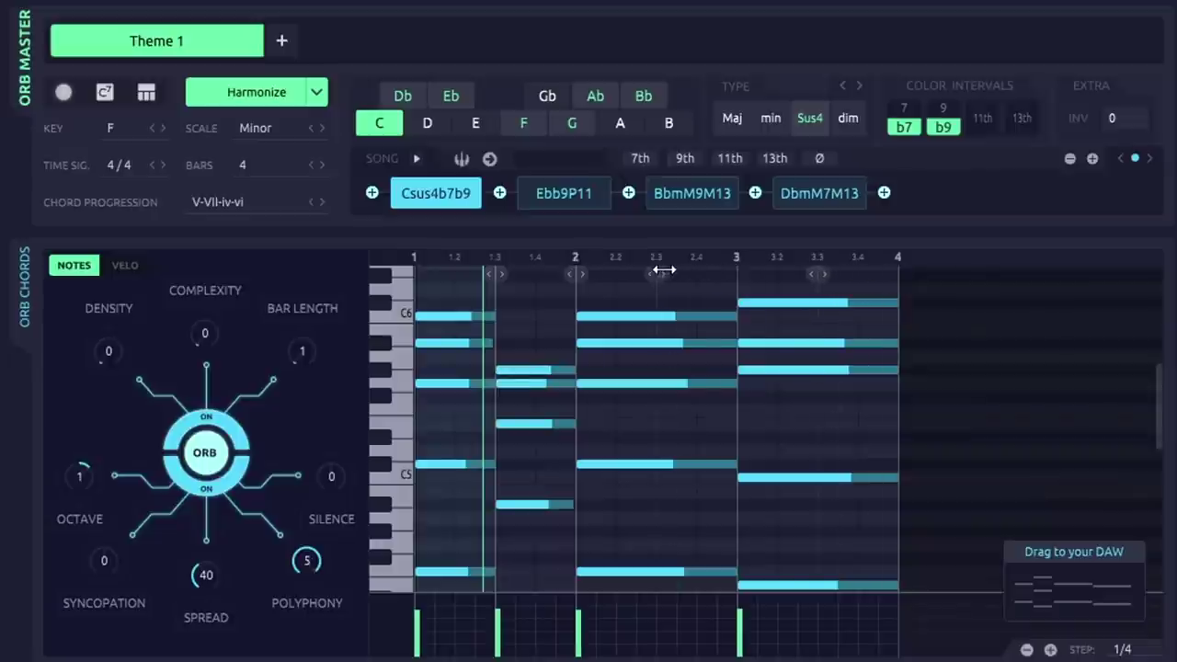
pyautogui.click(663, 269)
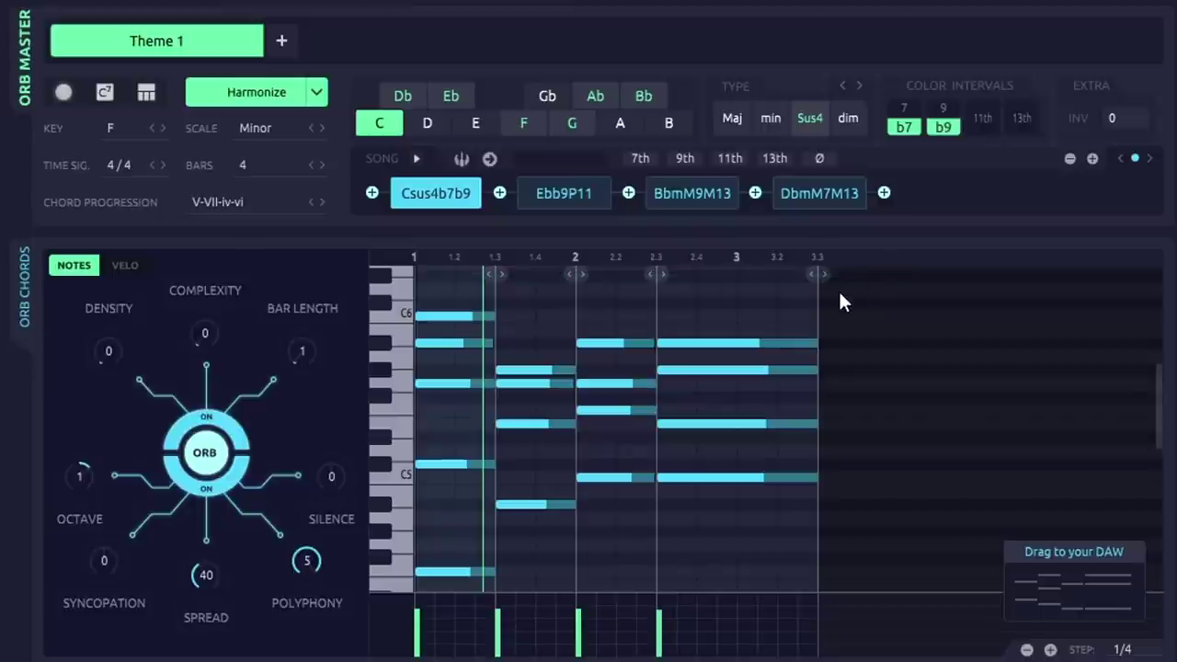
pyautogui.moveTo(814, 274); pyautogui.dragTo(741, 278)
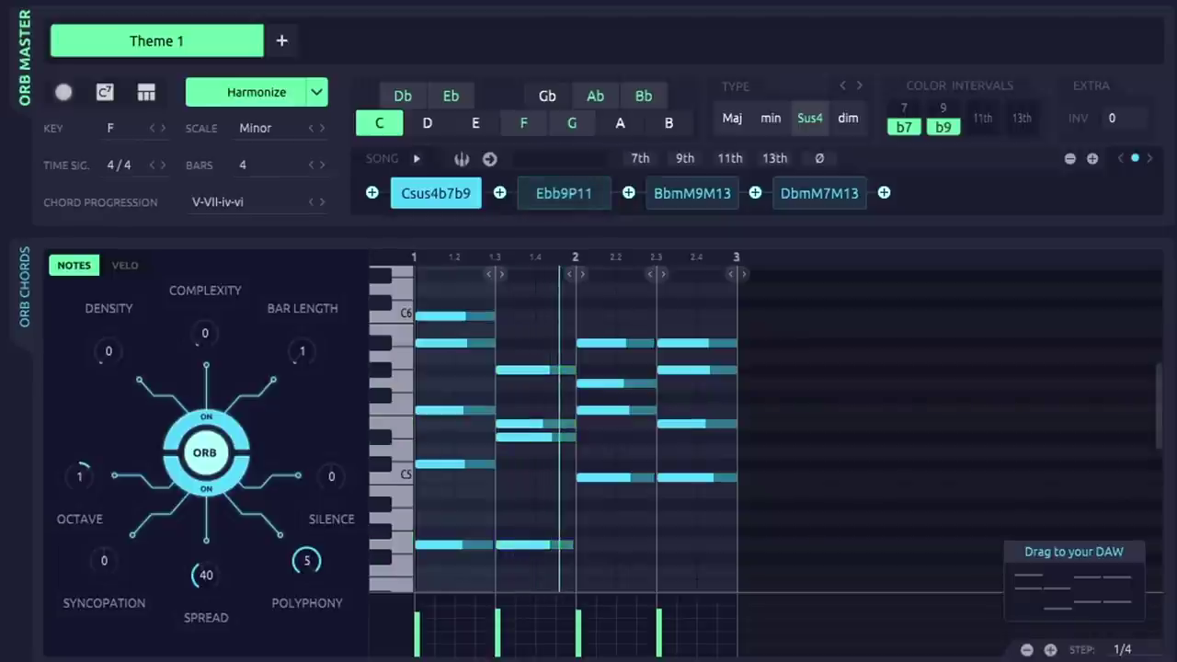
# Randomize the chords to Bbm, Ebb7M13, Gdimb9M13, BbmM9M13 and audition them.
pyautogui.click(105, 93)
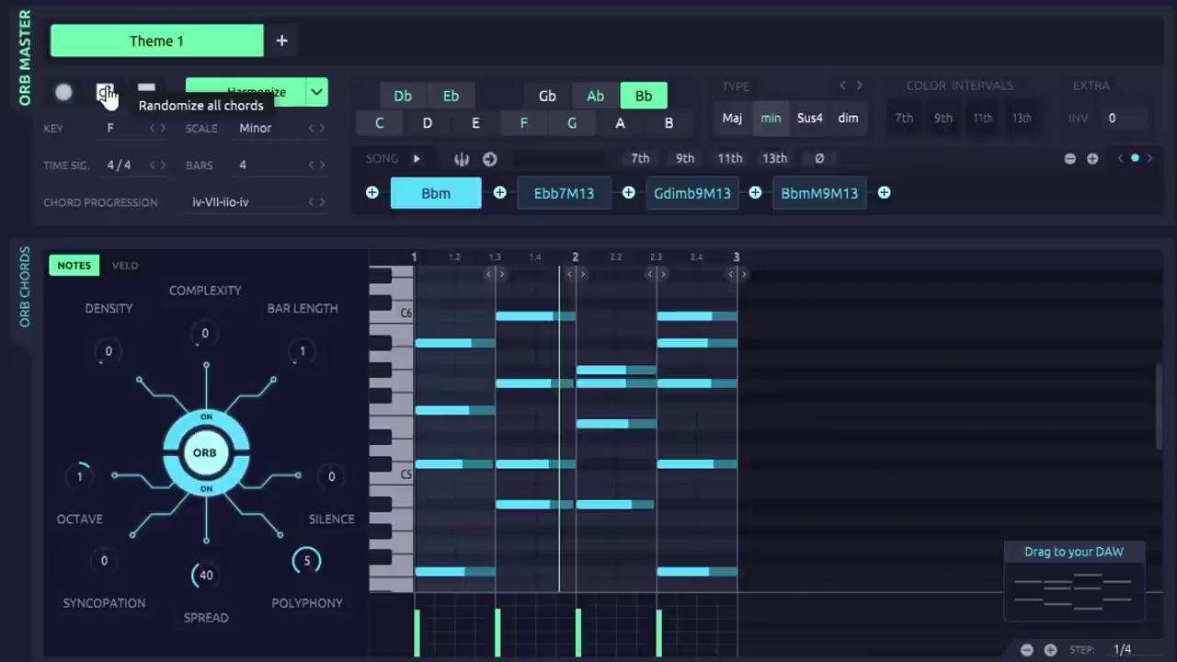
pyautogui.click(199, 47)
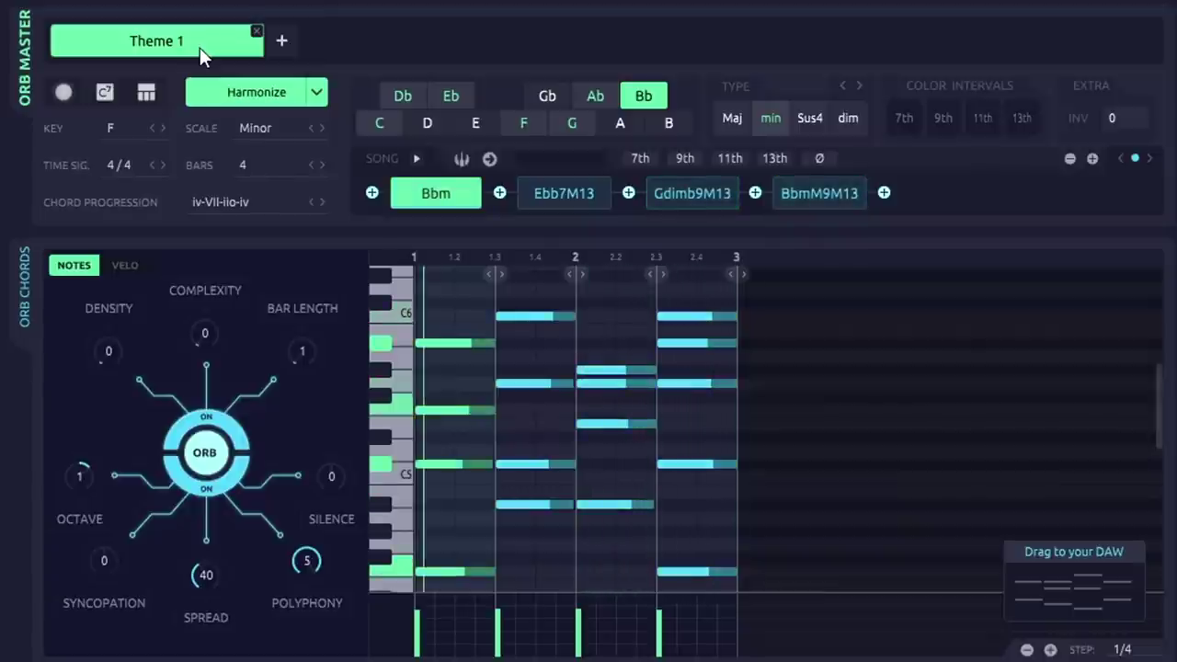
pyautogui.click(199, 47)
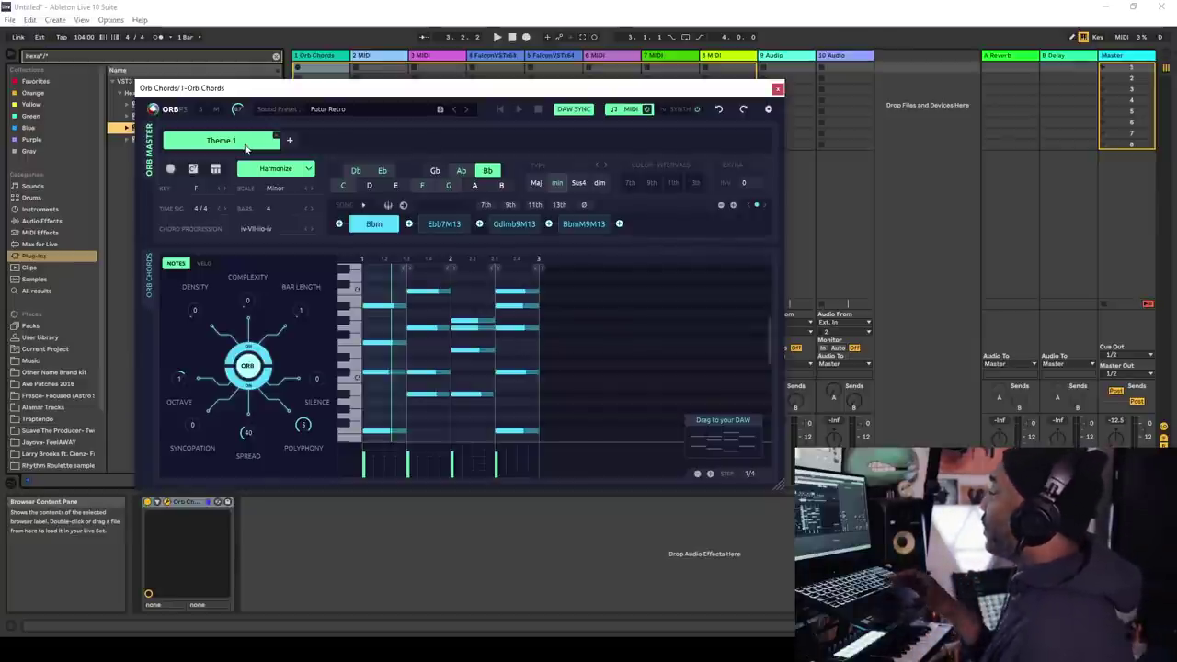
# Load Orb Melody onto MIDI track 2 and bring up its Sound Preset list.
pyautogui.click(380, 57)
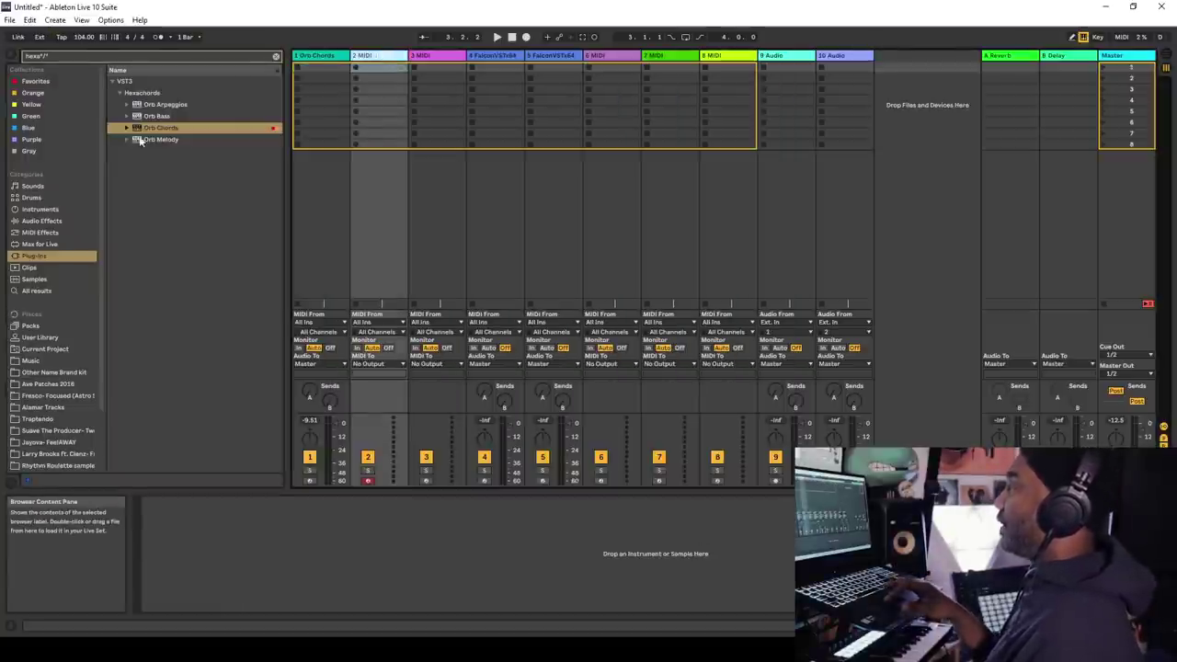
pyautogui.doubleClick(159, 140)
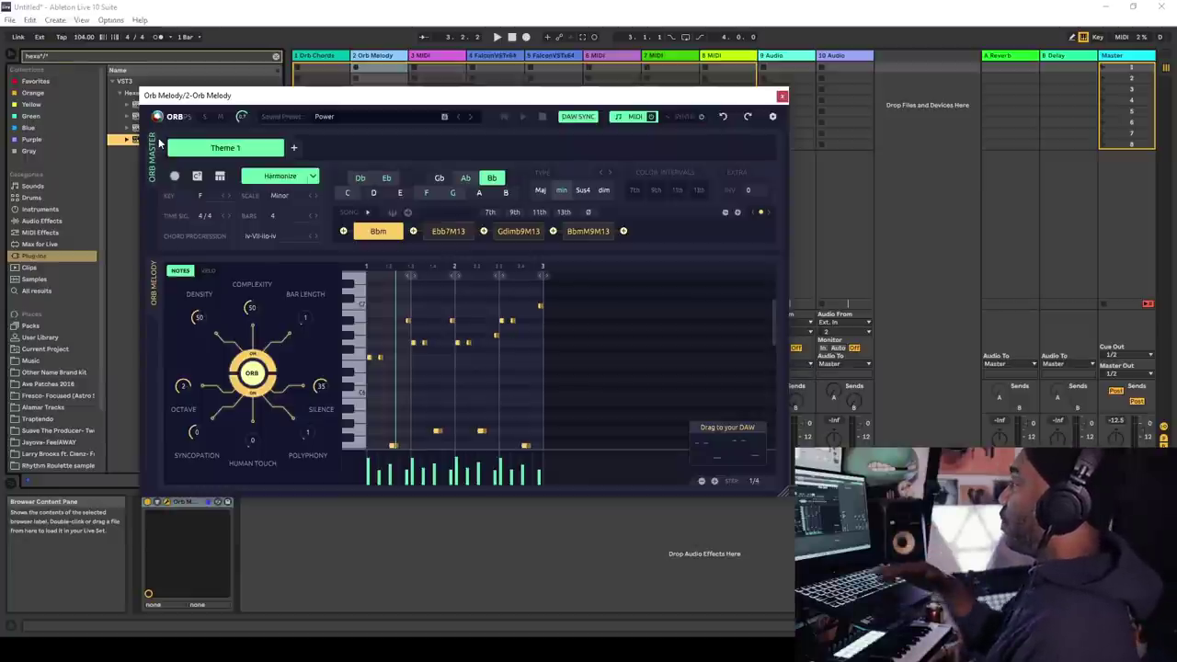
pyautogui.click(319, 57)
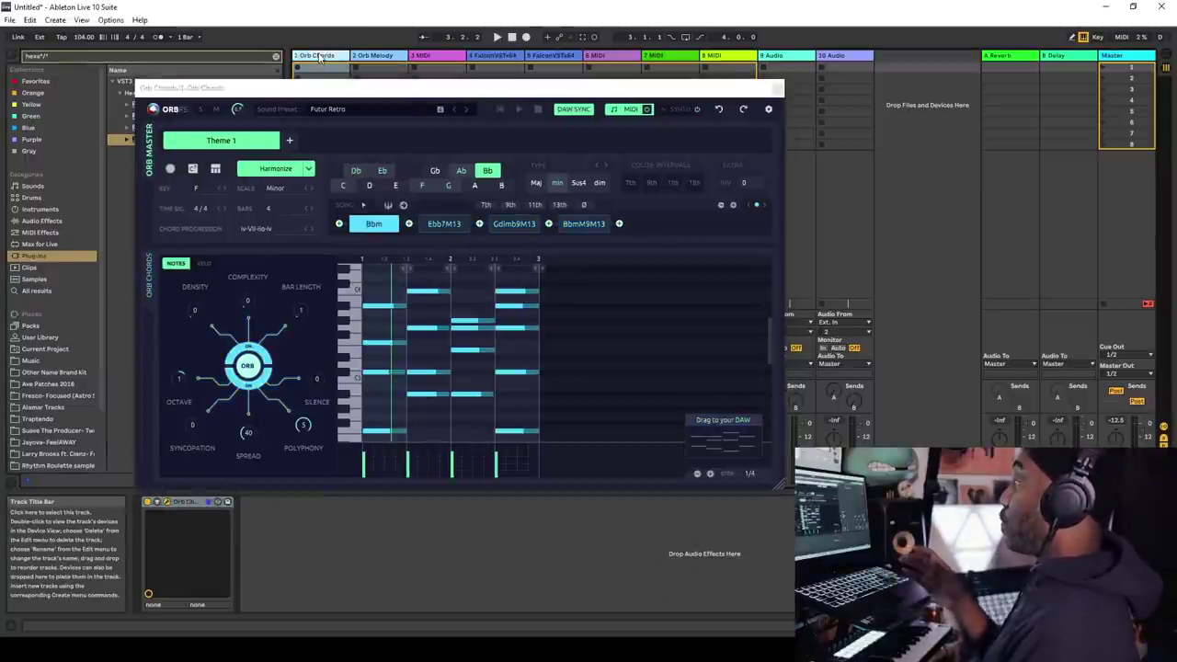
pyautogui.click(368, 57)
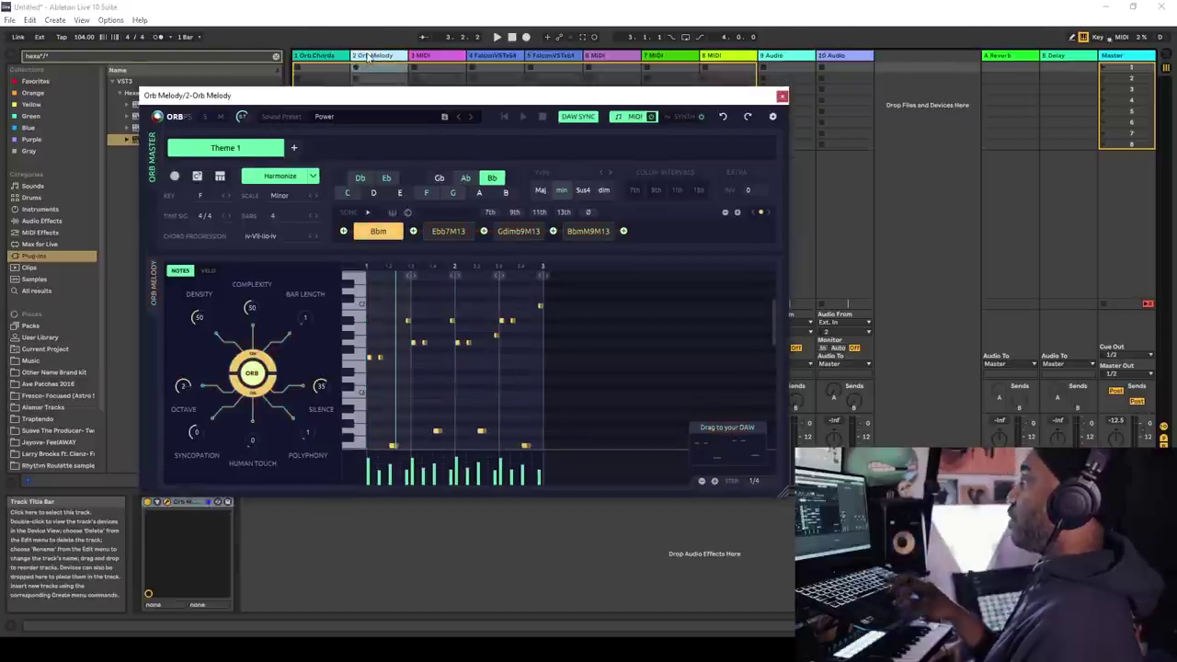
pyautogui.click(329, 55)
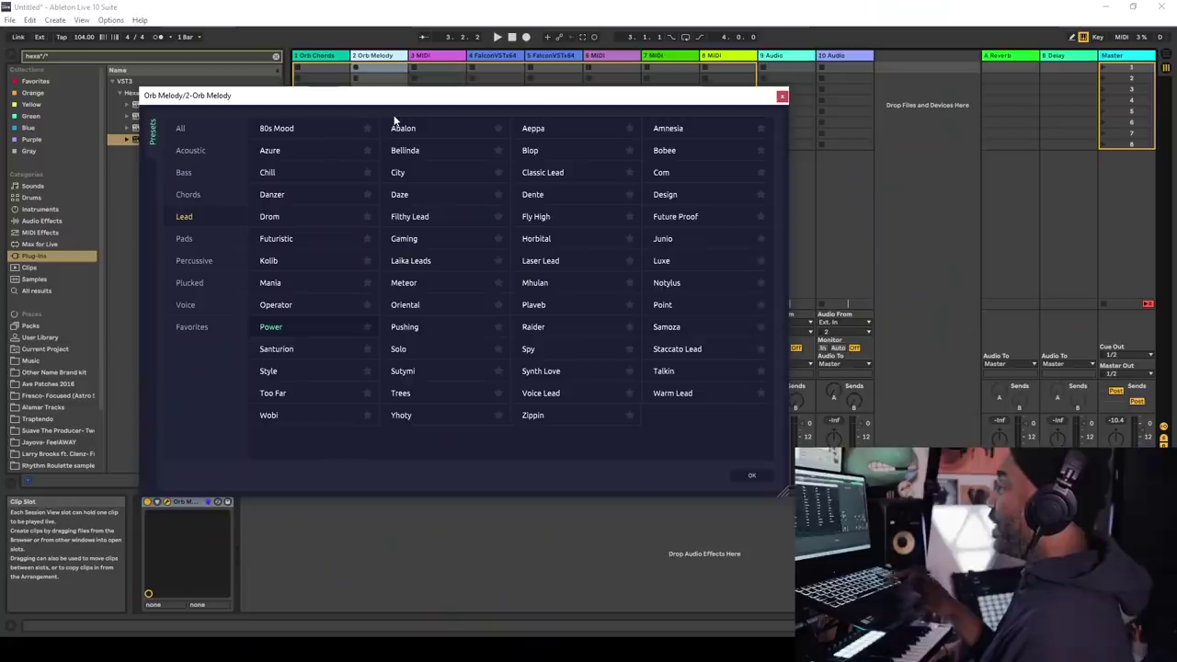
# Set the melody sound to the Plucked preset 'Back' and view its synth settings.
pyautogui.click(197, 288)
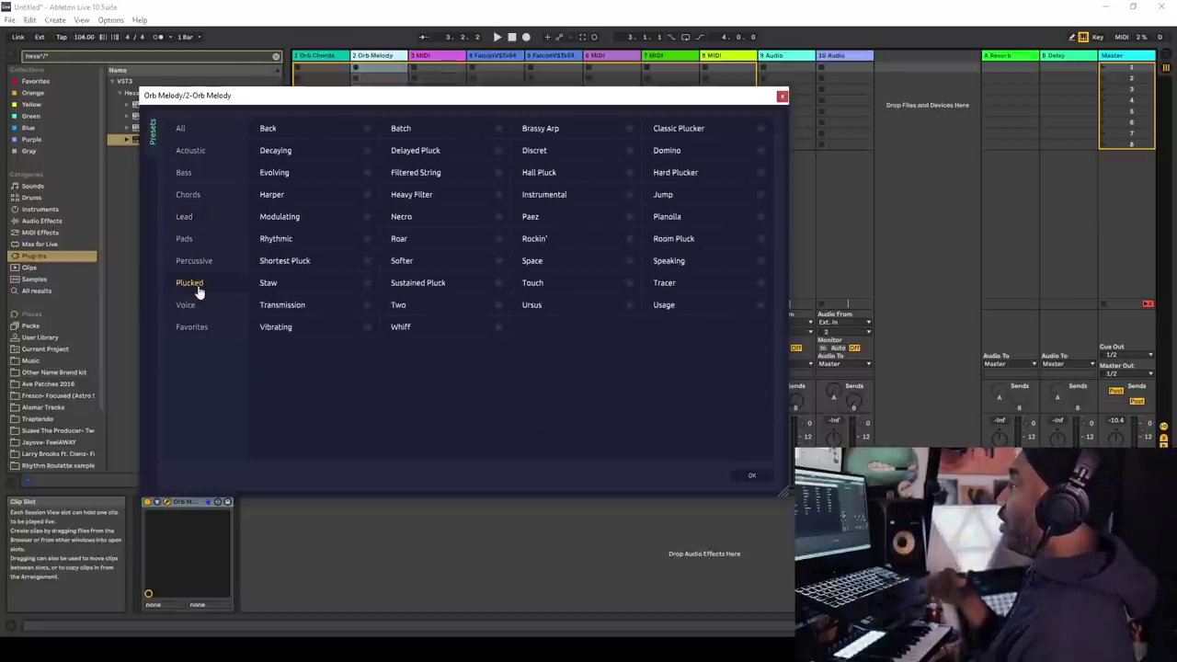
pyautogui.click(307, 137)
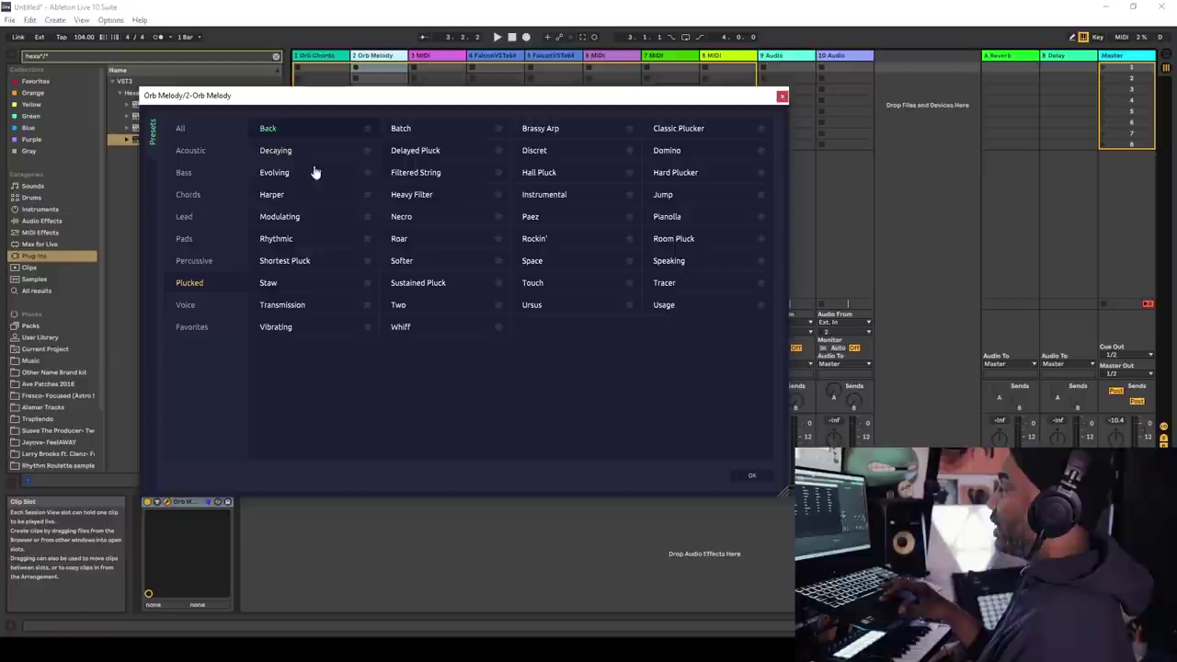
pyautogui.click(751, 475)
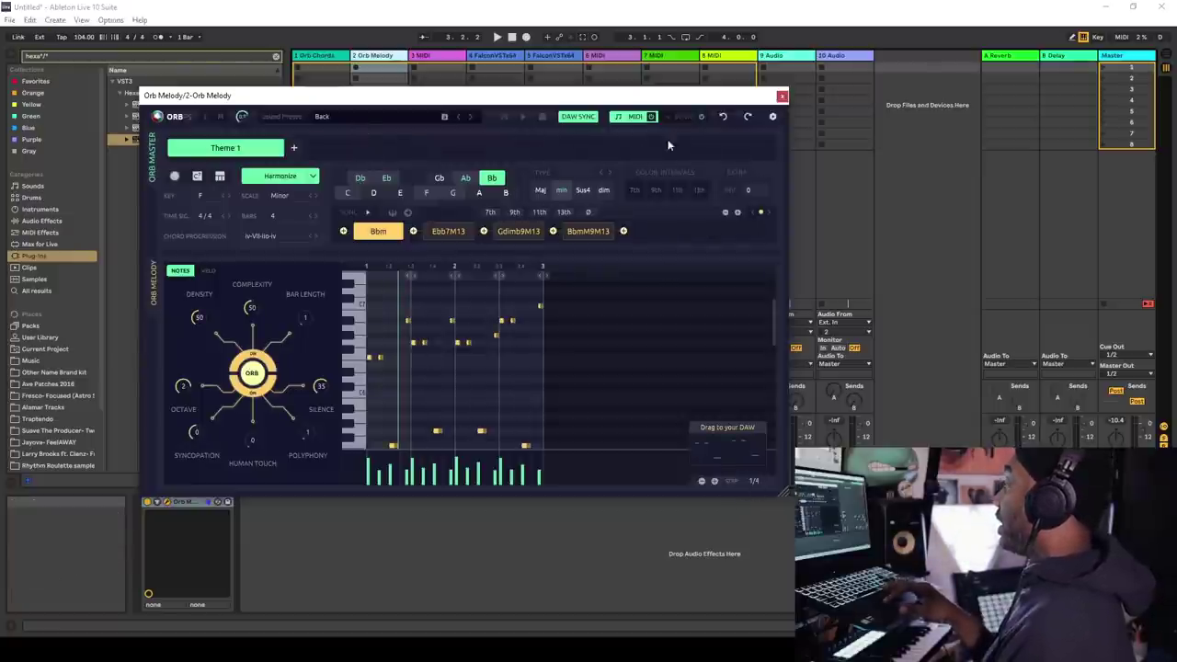
pyautogui.click(678, 118)
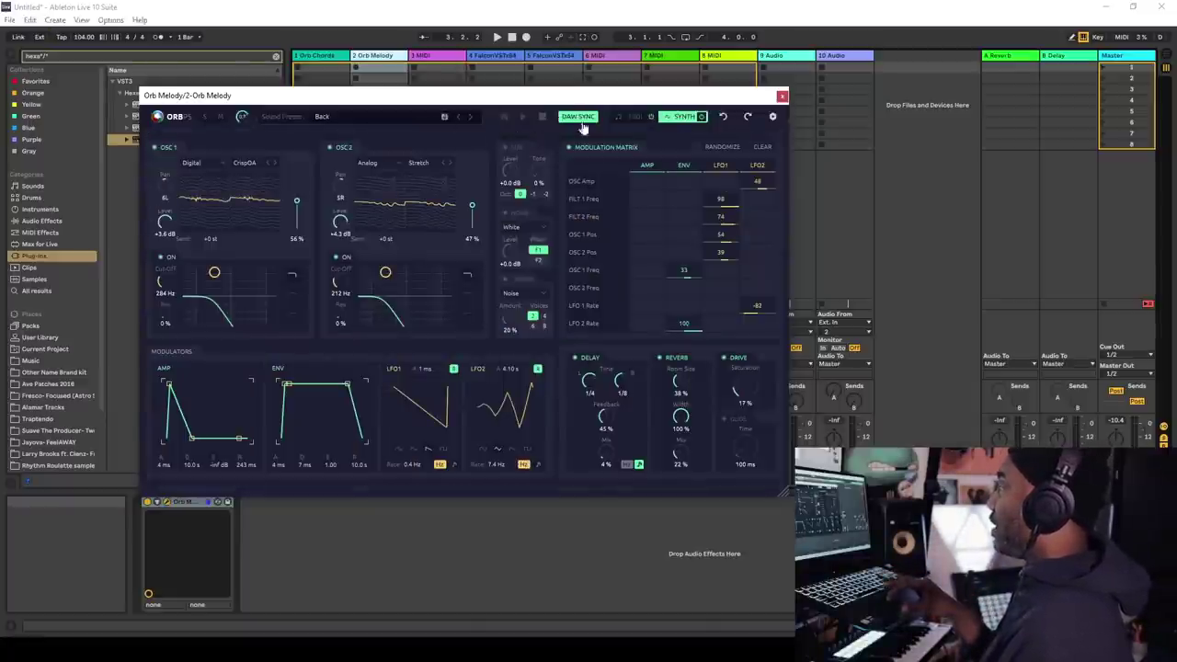
# Play the generated melody and drag it from Orb Melody onto track 4 as a clip.
pyautogui.click(628, 118)
pyautogui.press('space')
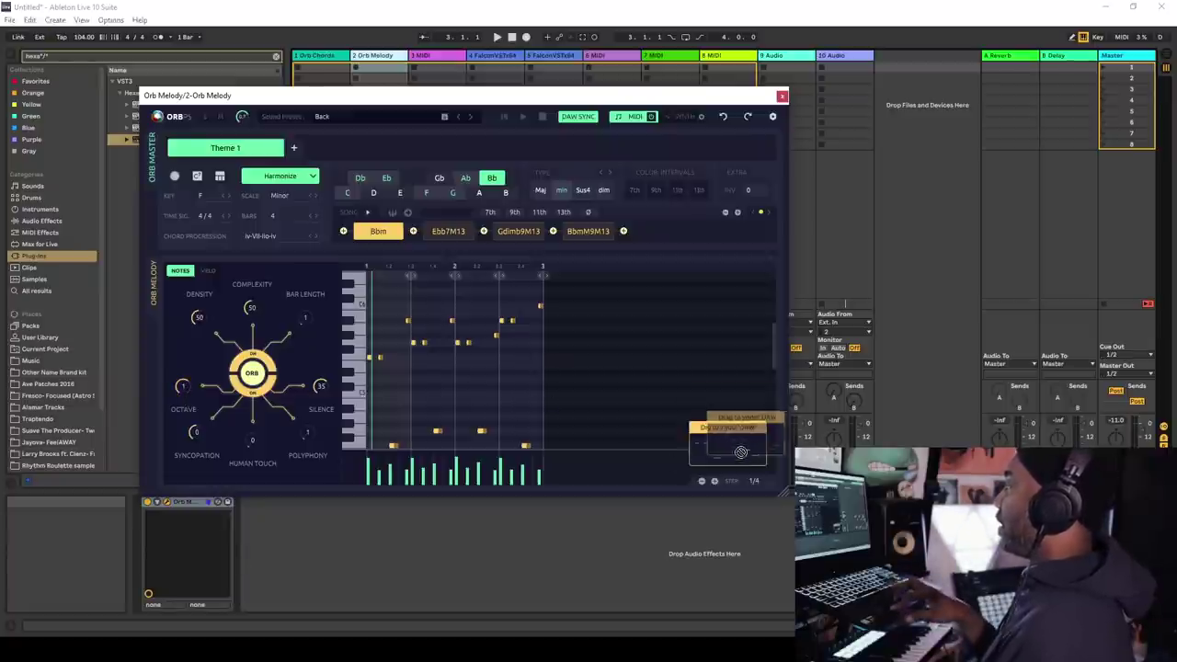
pyautogui.moveTo(726, 446); pyautogui.dragTo(496, 66)
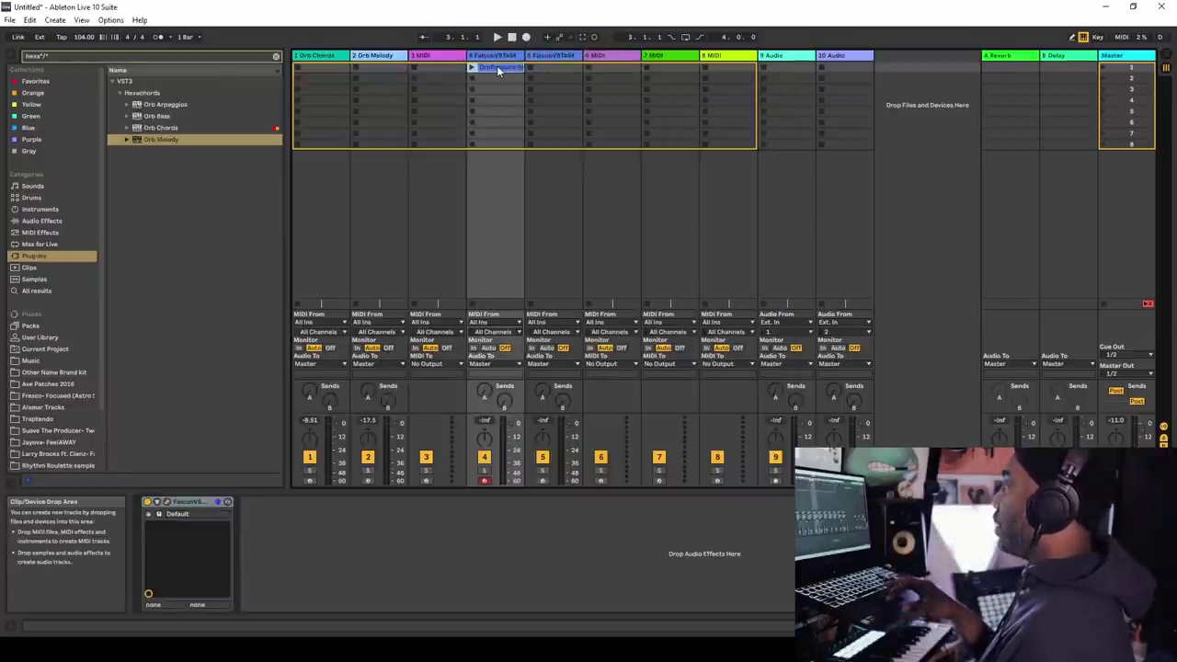
# Check the Falcon instrument on track 4 and launch the melody clip.
pyautogui.click(170, 501)
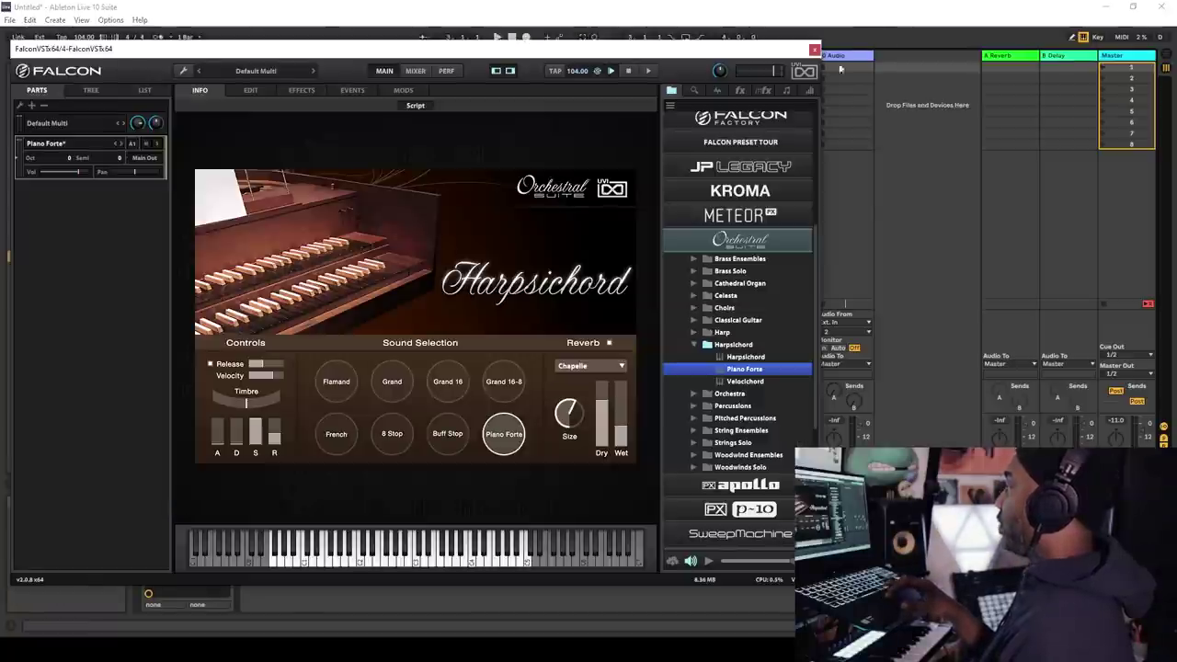
pyautogui.click(815, 48)
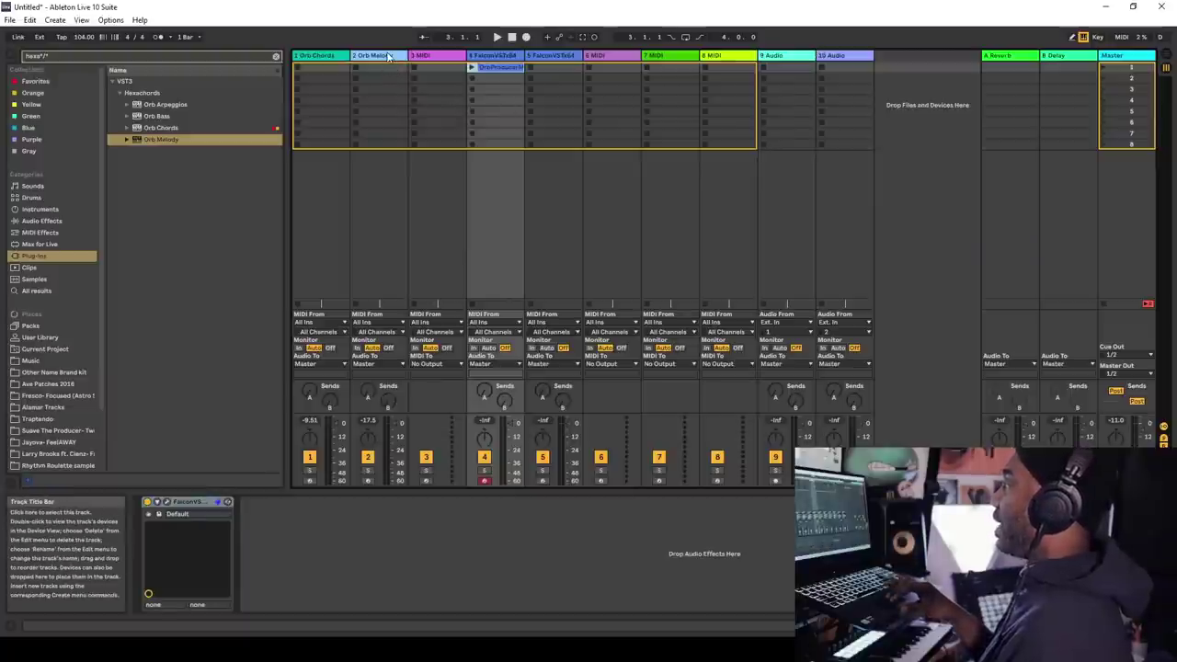
pyautogui.click(387, 62)
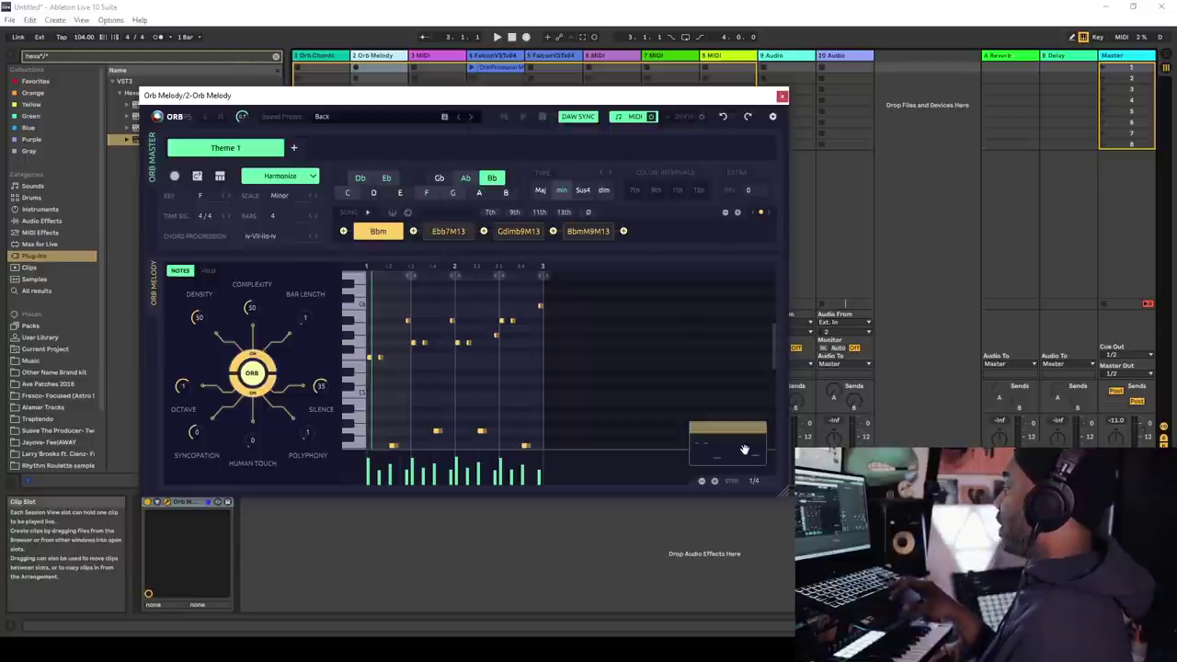
pyautogui.click(471, 70)
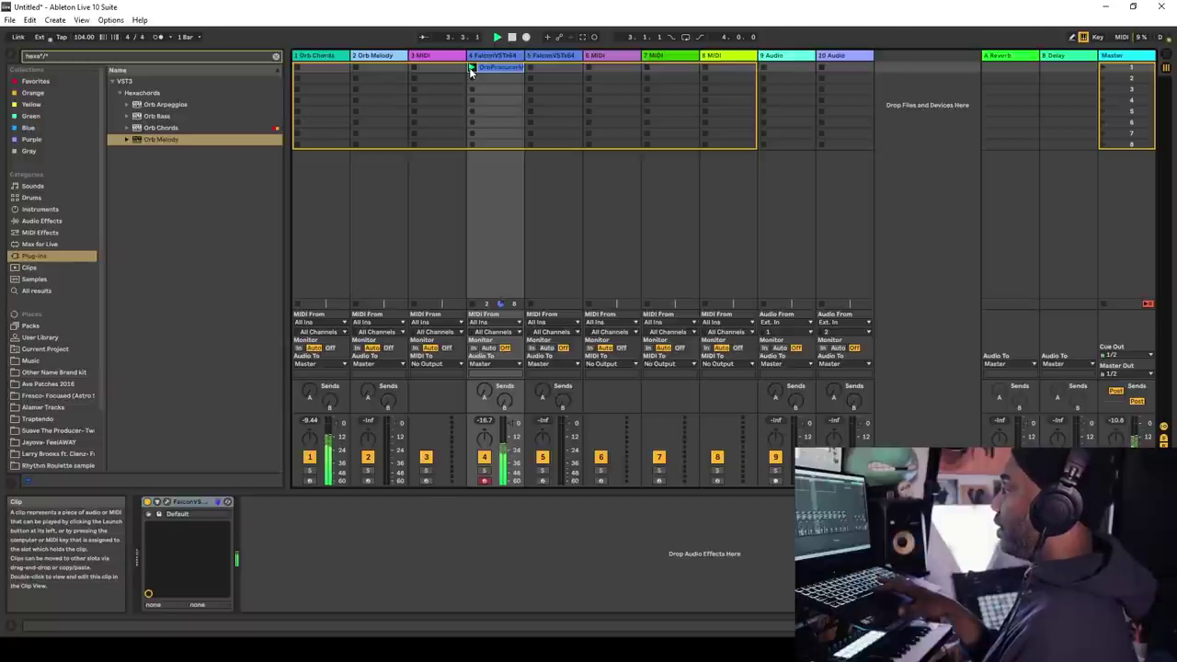
# Drag the Orb Chords progression into track 5's first clip slot.
pyautogui.click(317, 56)
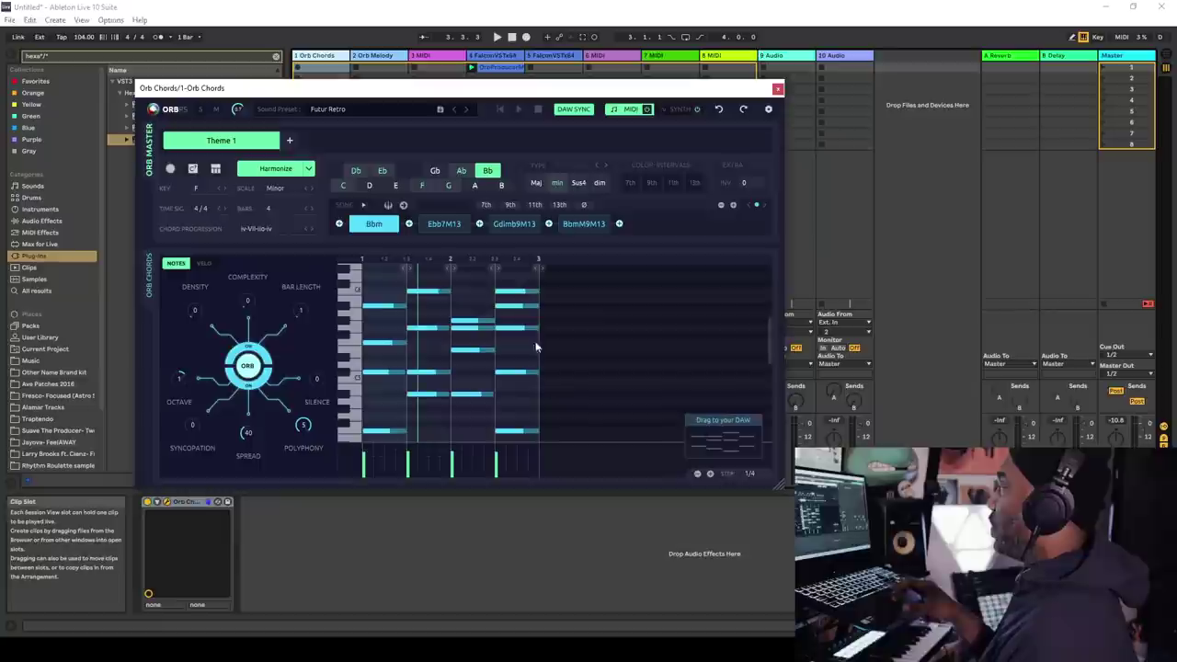
pyautogui.moveTo(714, 438); pyautogui.dragTo(552, 69)
pyautogui.click(317, 92)
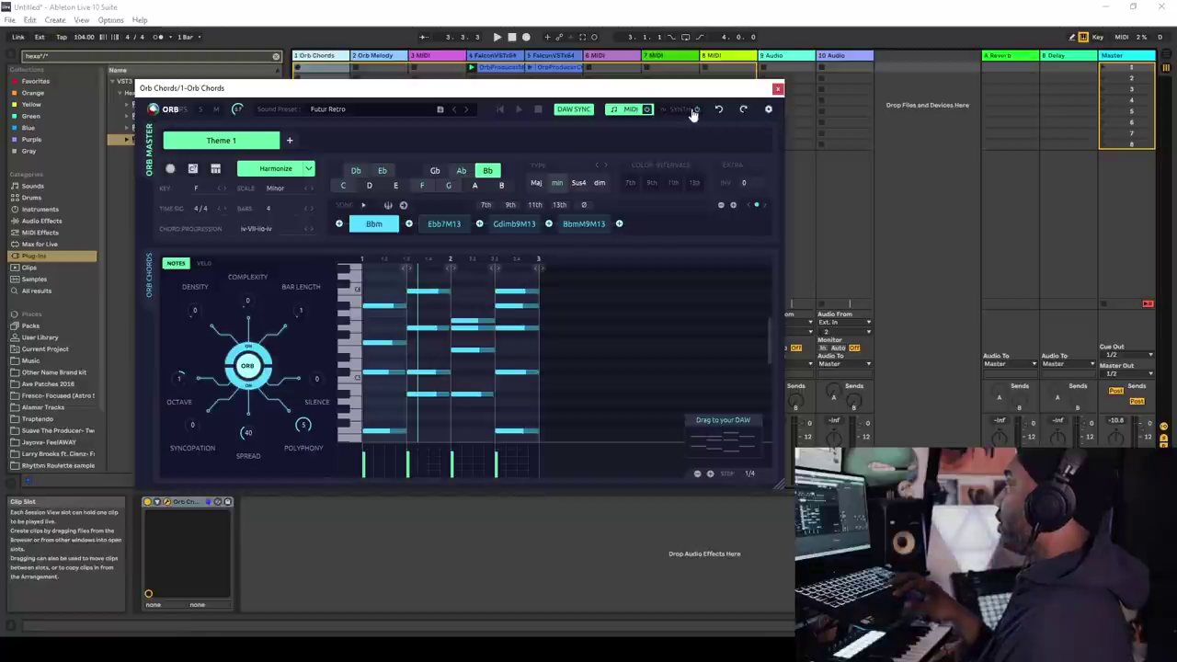
pyautogui.click(531, 68)
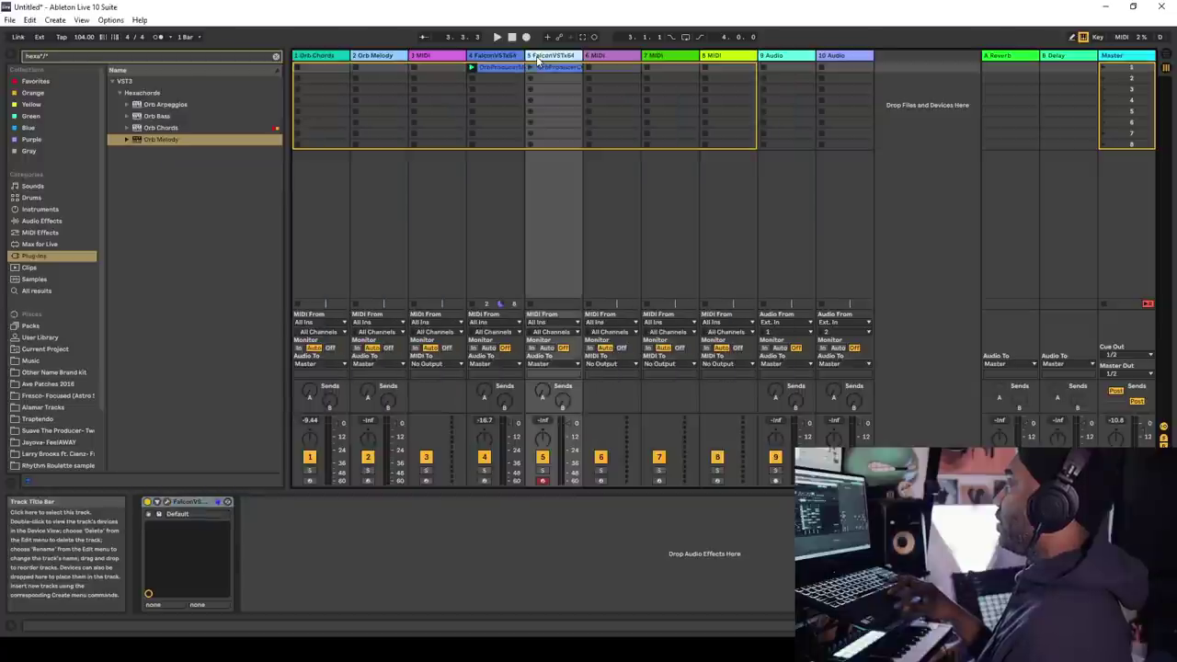
# Play track 5's chord clip, delete it, and reopen the Orb Chords window.
pyautogui.click(170, 504)
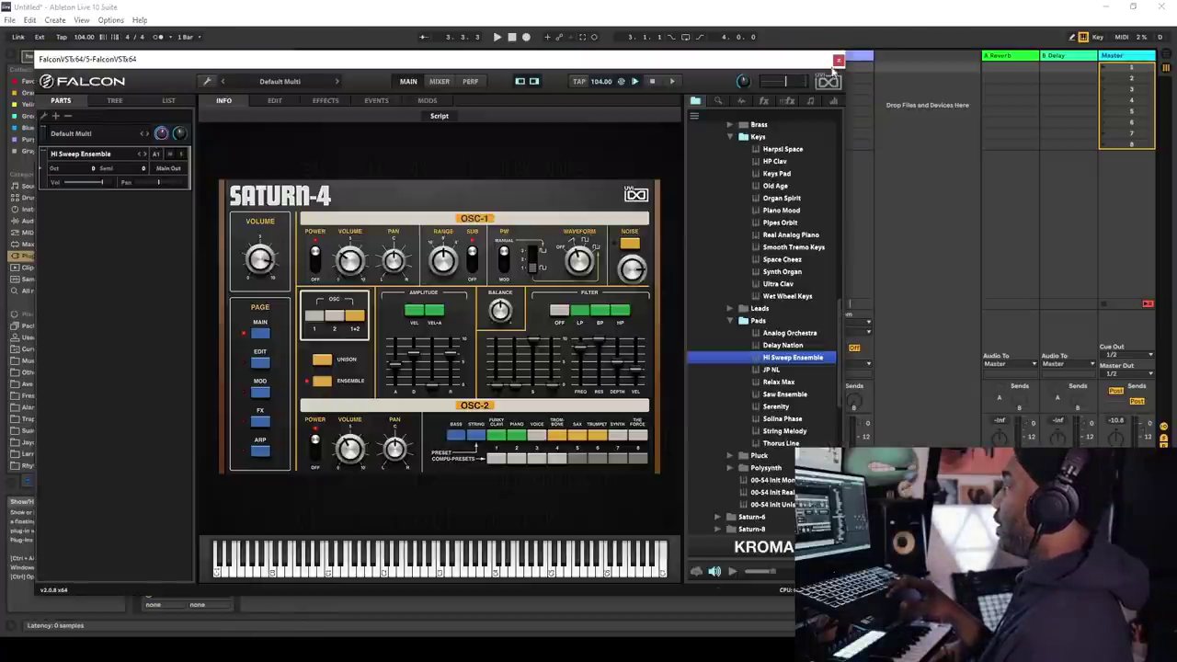
pyautogui.click(838, 62)
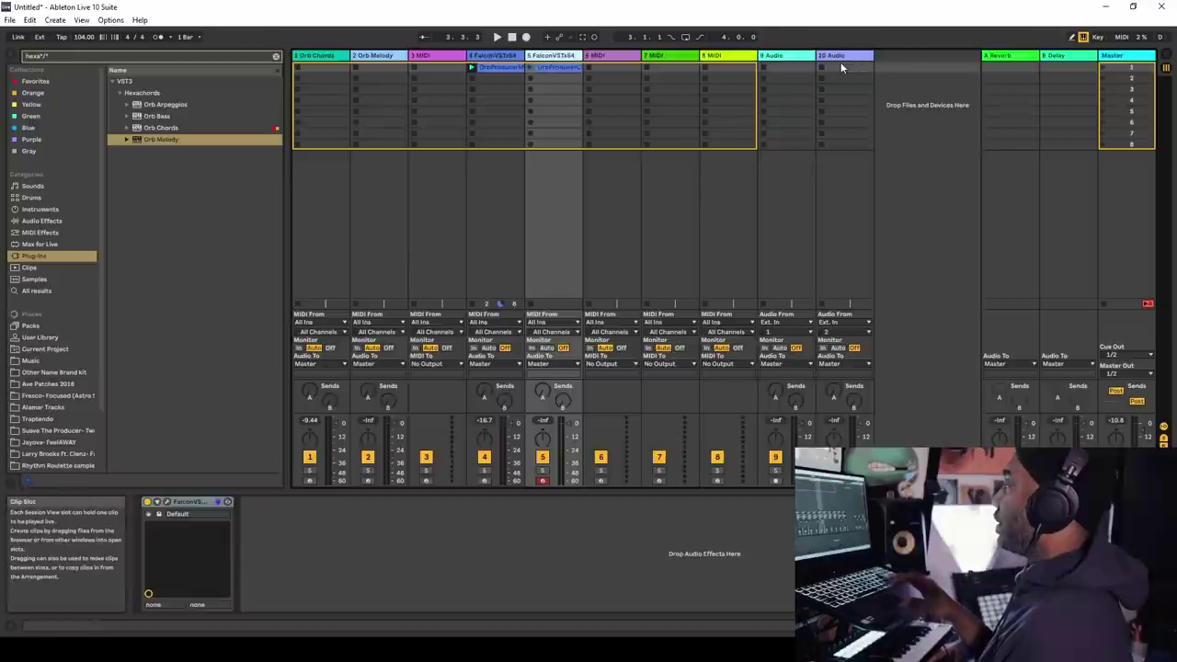
pyautogui.click(529, 68)
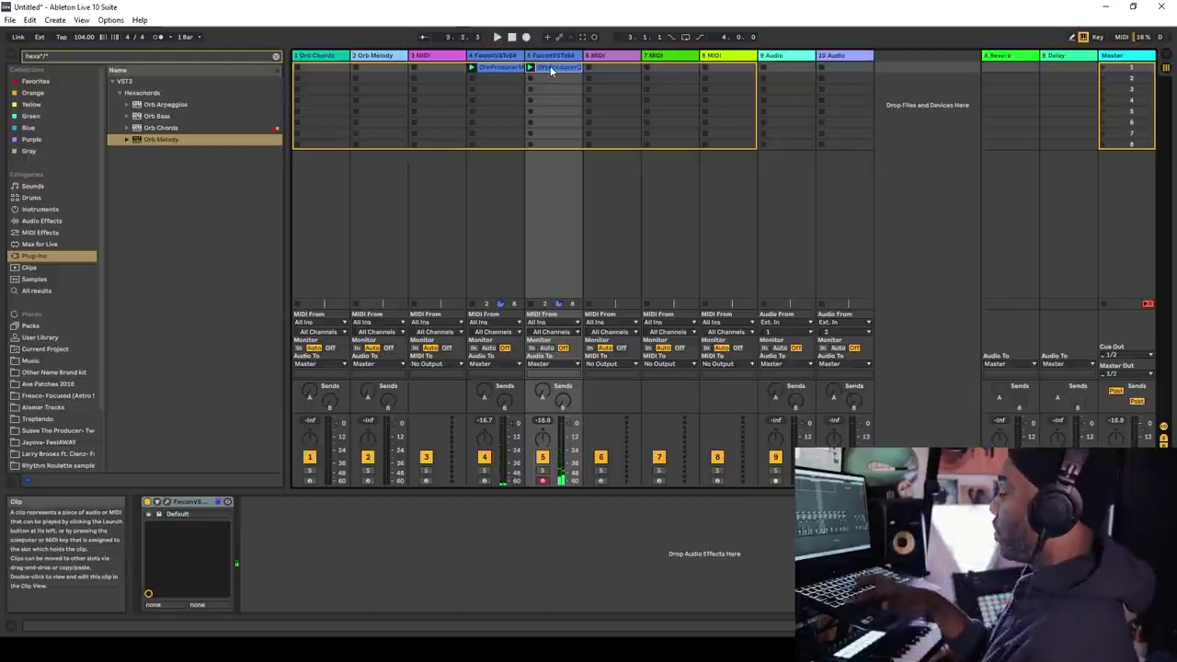
pyautogui.press('Delete')
pyautogui.click(315, 55)
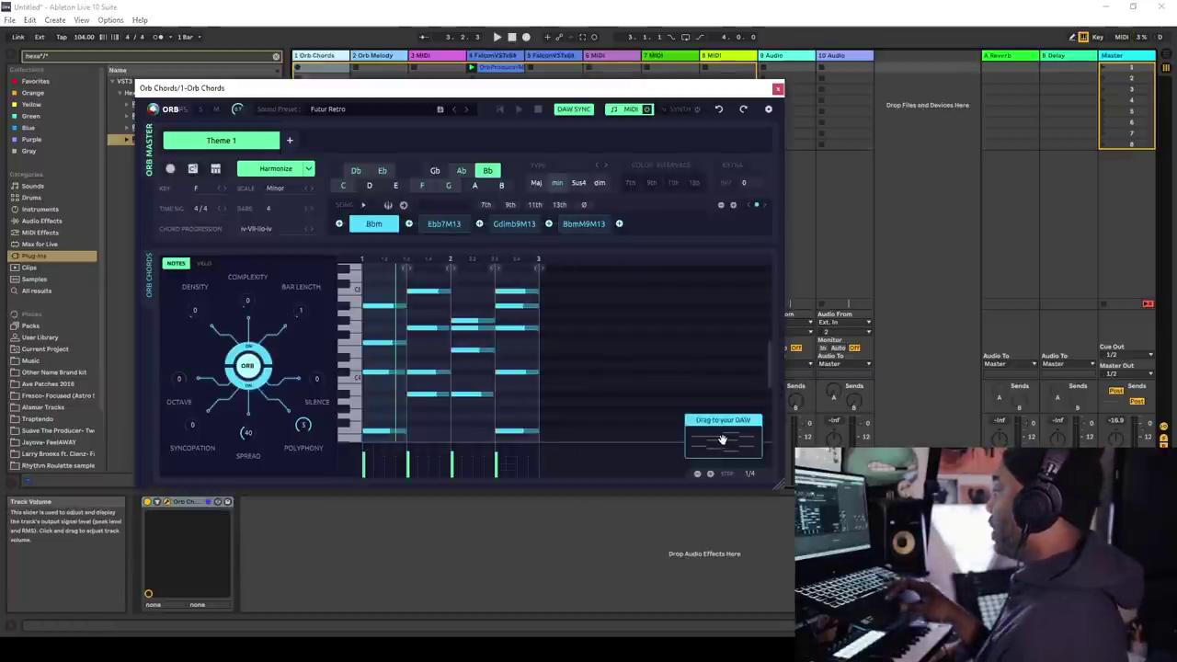
# Drop a fresh Orb Chords clip with the lowered octave into track 5's first slot and launch it.
pyautogui.moveTo(722, 440); pyautogui.dragTo(537, 66)
pyautogui.click(531, 68)
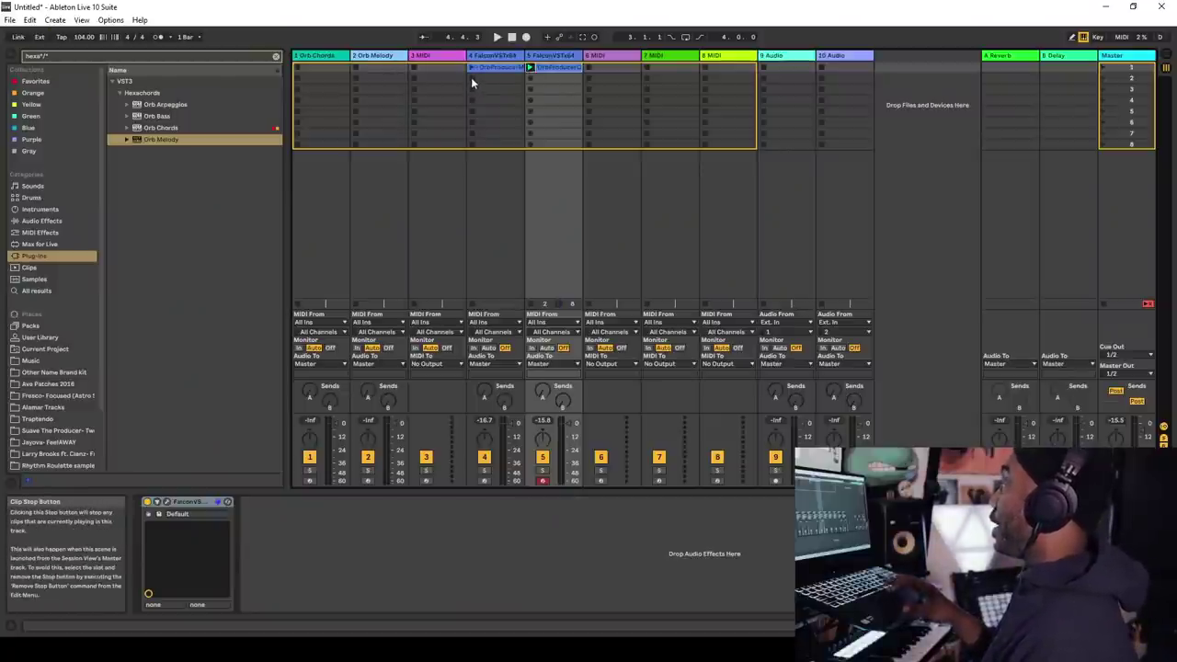
# Show track 1's Orb Chords editor with its four-hit chord rhythm, keeping Live in focus.
pyautogui.click(331, 56)
pyautogui.click(528, 83)
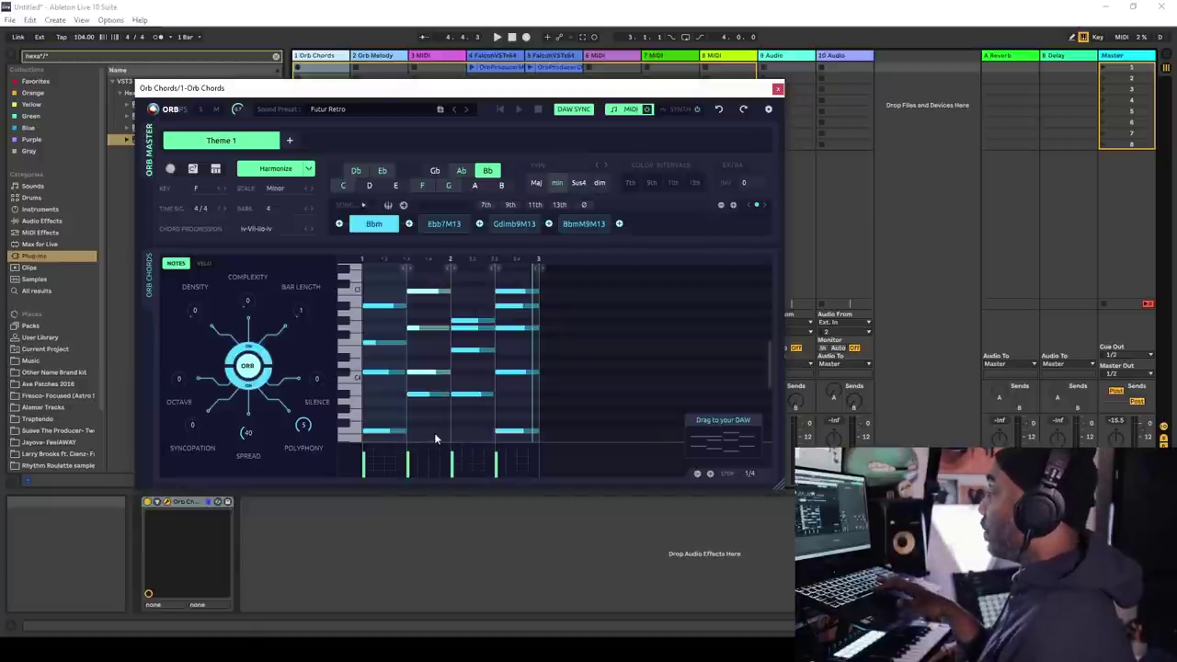
# Lower a note of the first Orb chord and start playback to hear it.
pyautogui.click(373, 309)
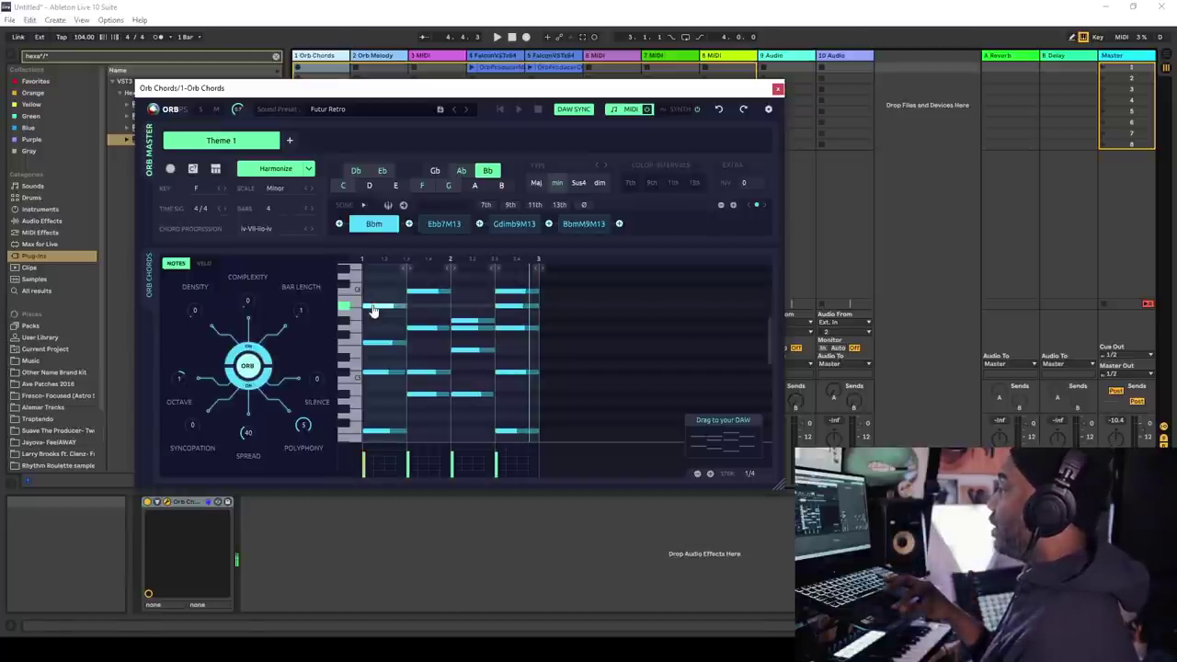
pyautogui.moveTo(374, 309)
pyautogui.mouseDown()
pyautogui.moveTo(371, 336)
pyautogui.moveTo(373, 320)
pyautogui.mouseUp()
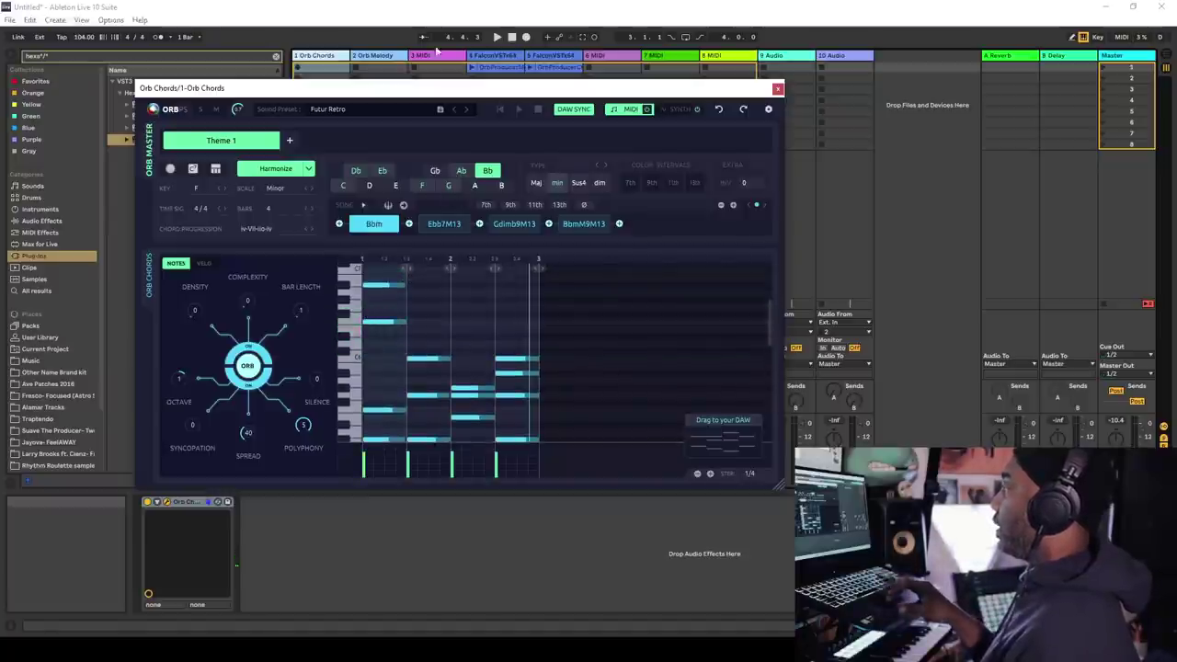
pyautogui.click(324, 8)
pyautogui.press('space')
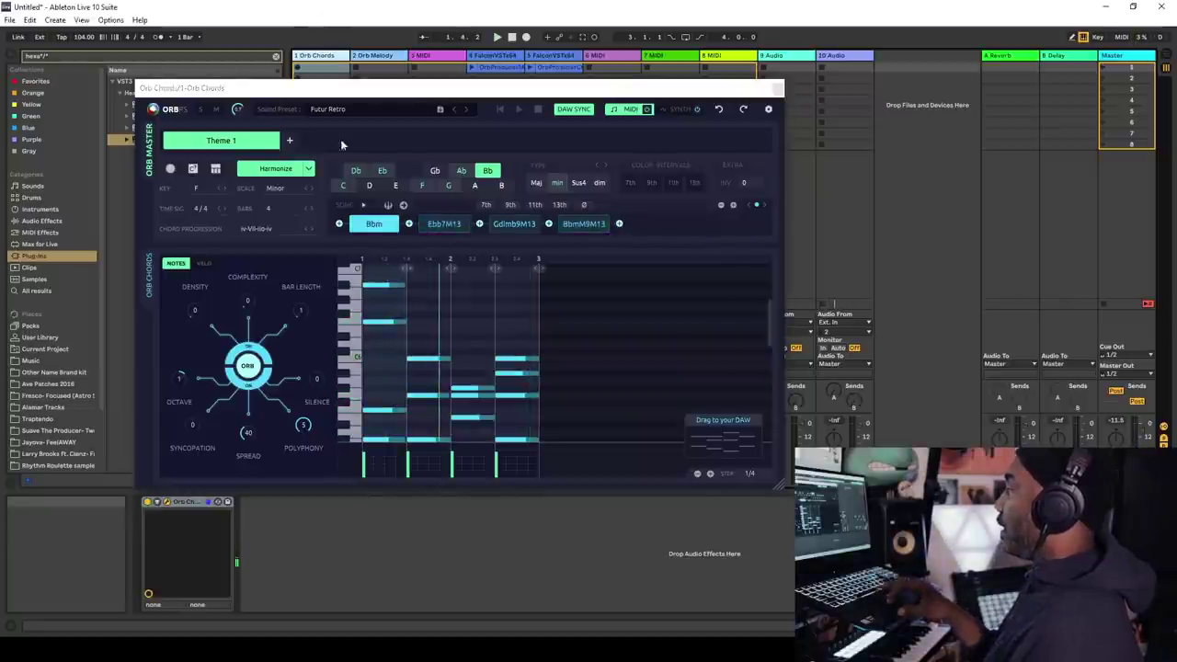
# Lower another chord note and shorten the first chord's top note, keeping the grid at 1/4.
pyautogui.moveTo(379, 327)
pyautogui.mouseDown()
pyautogui.moveTo(379, 340)
pyautogui.moveTo(380, 325)
pyautogui.mouseUp()
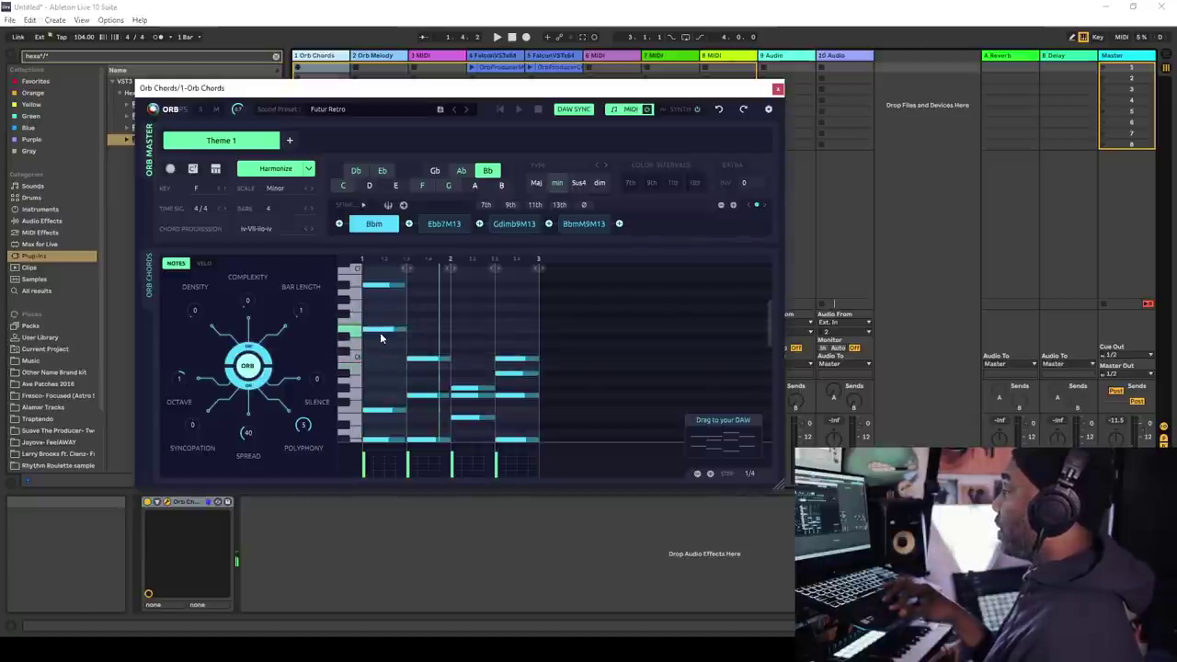
pyautogui.moveTo(406, 327); pyautogui.dragTo(384, 327)
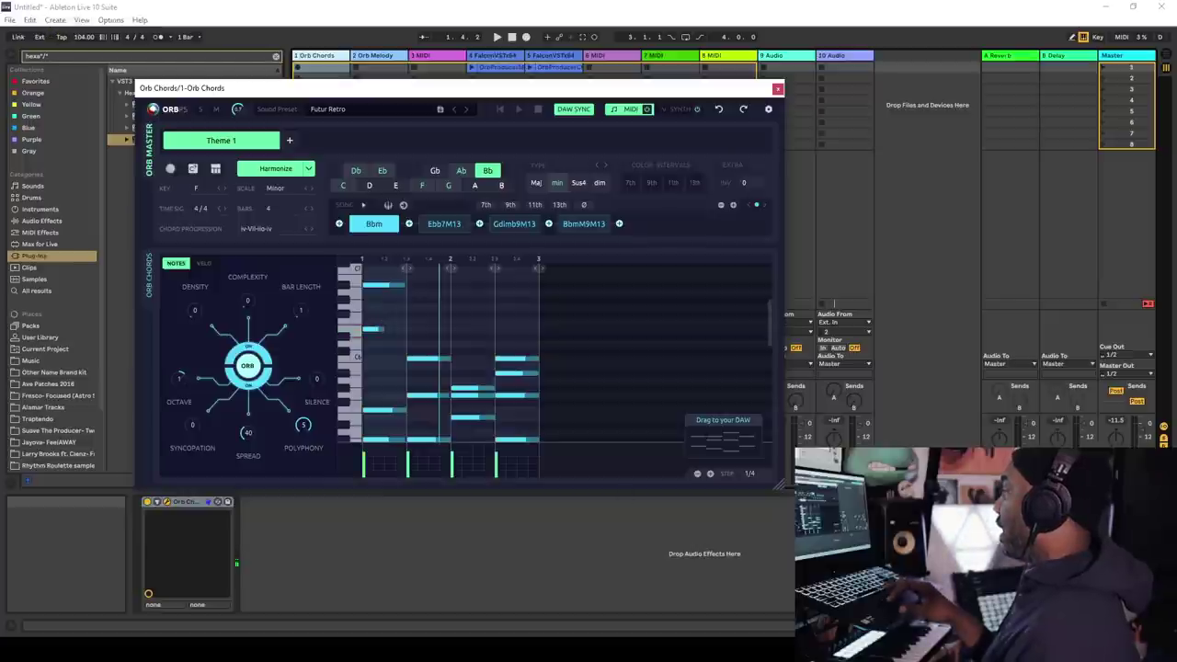
pyautogui.click(758, 475)
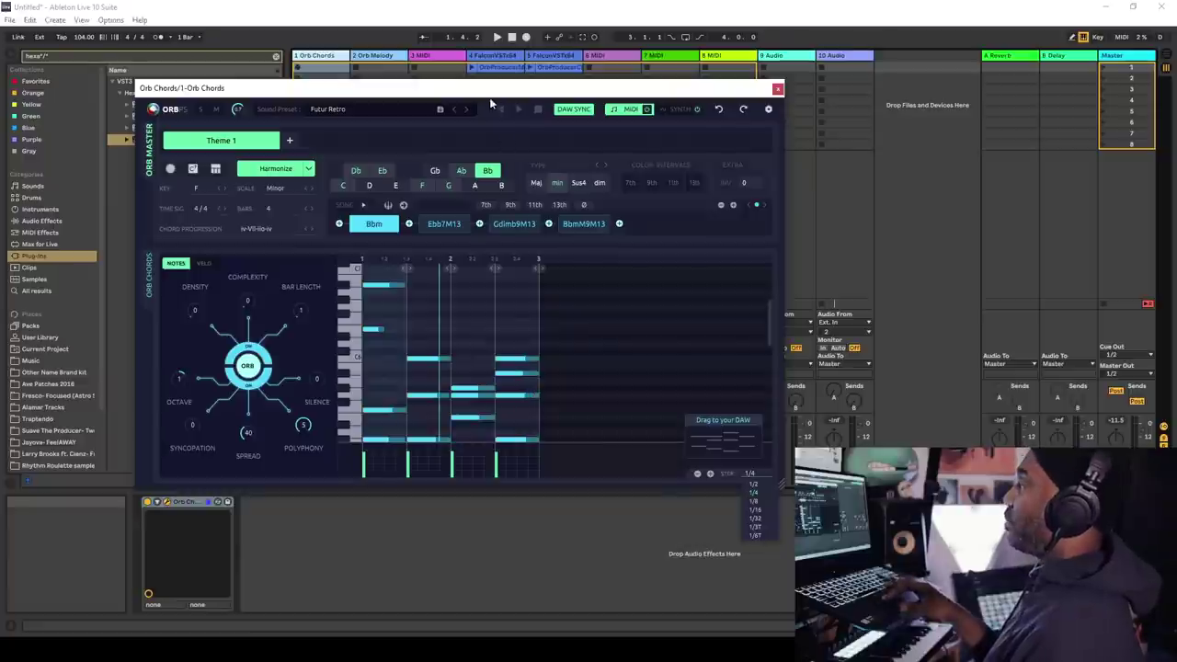
pyautogui.click(423, 432)
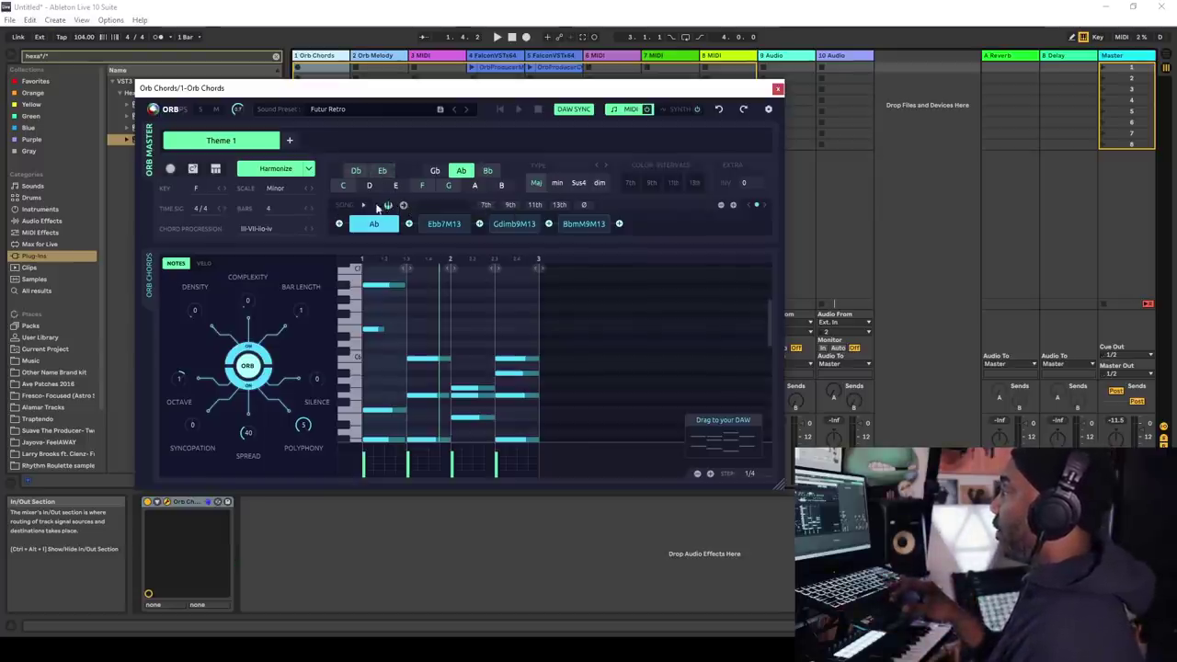
# Play the song chords with 'Go to next song chord' on, recording Bbm, Abm, Ab, Bbm.
pyautogui.click(364, 206)
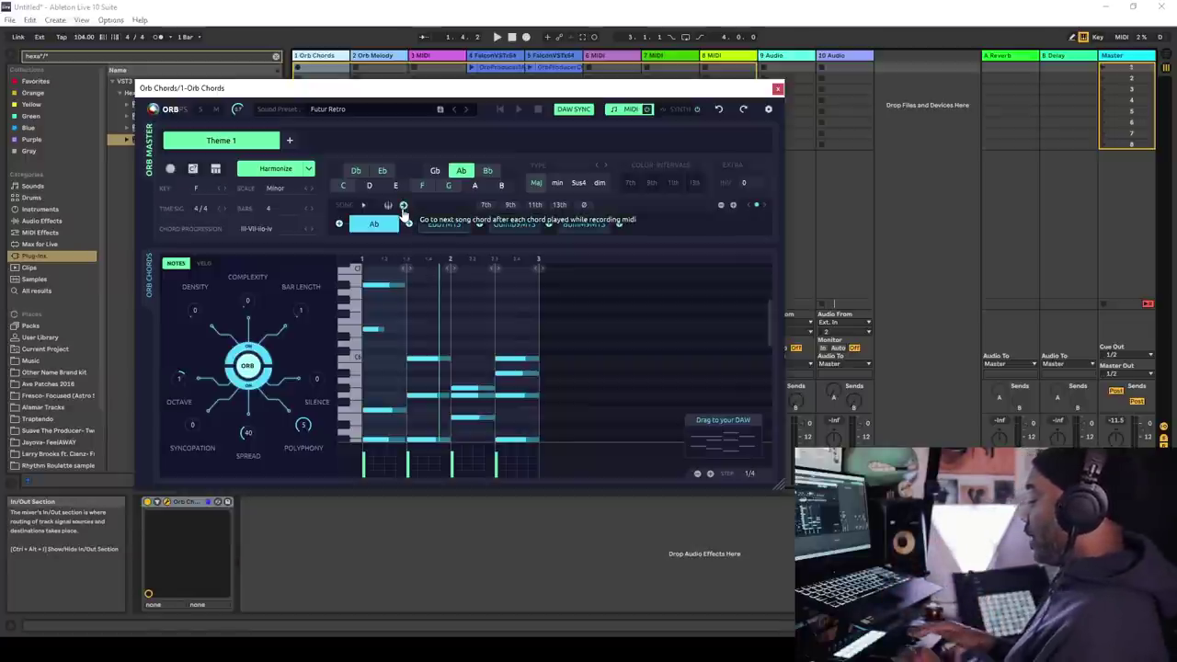
pyautogui.click(403, 205)
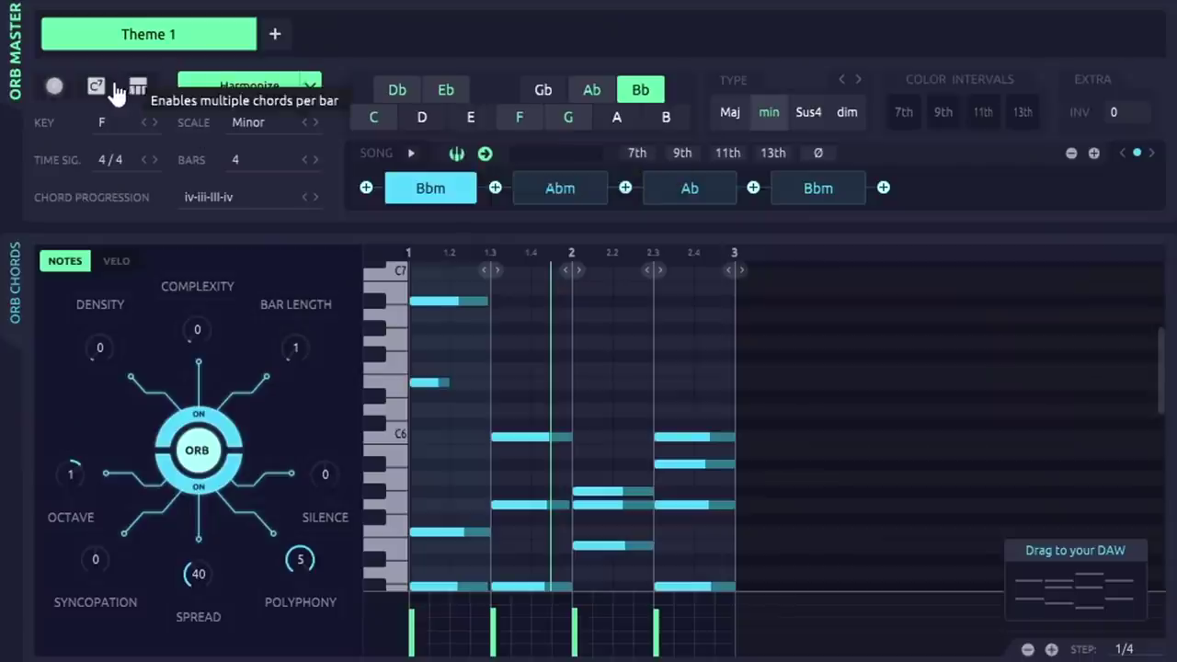
# Randomize the chord progression and set the first chord's inversion to 2.
pyautogui.click(96, 88)
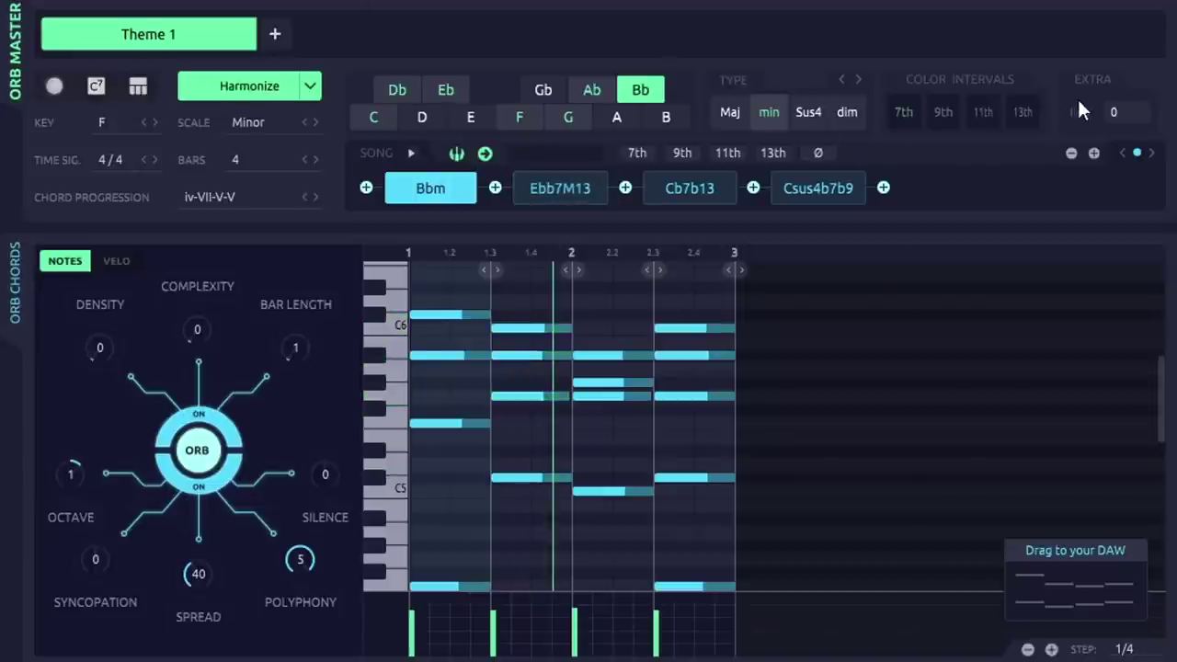
pyautogui.click(1113, 113)
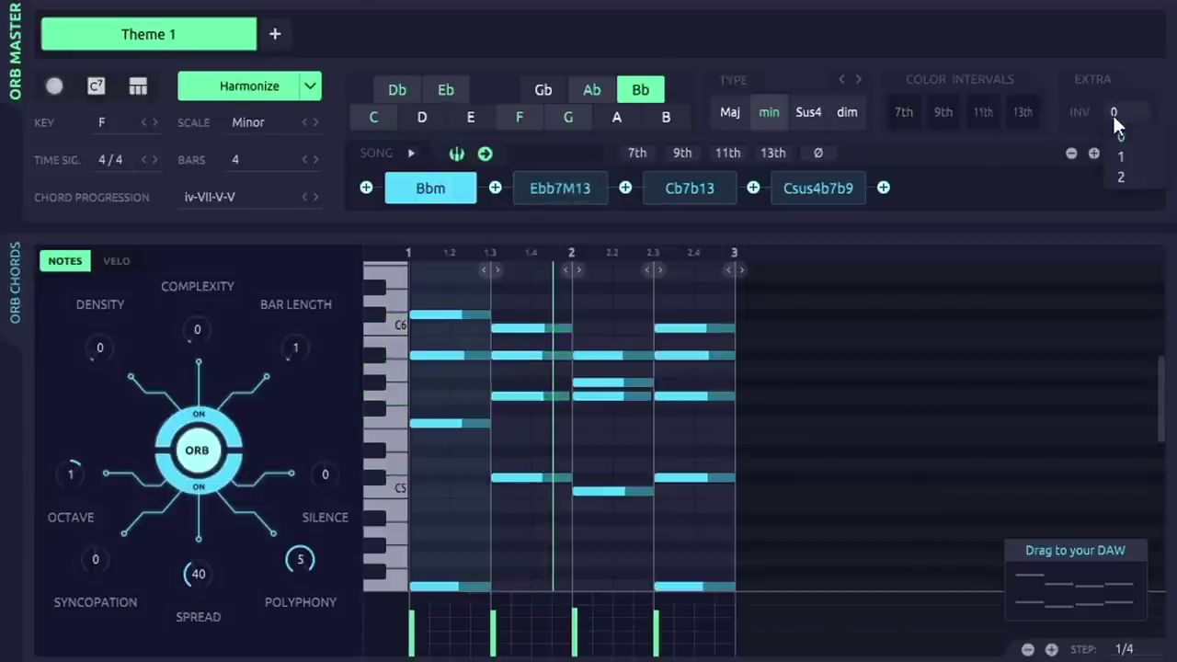
pyautogui.click(1130, 172)
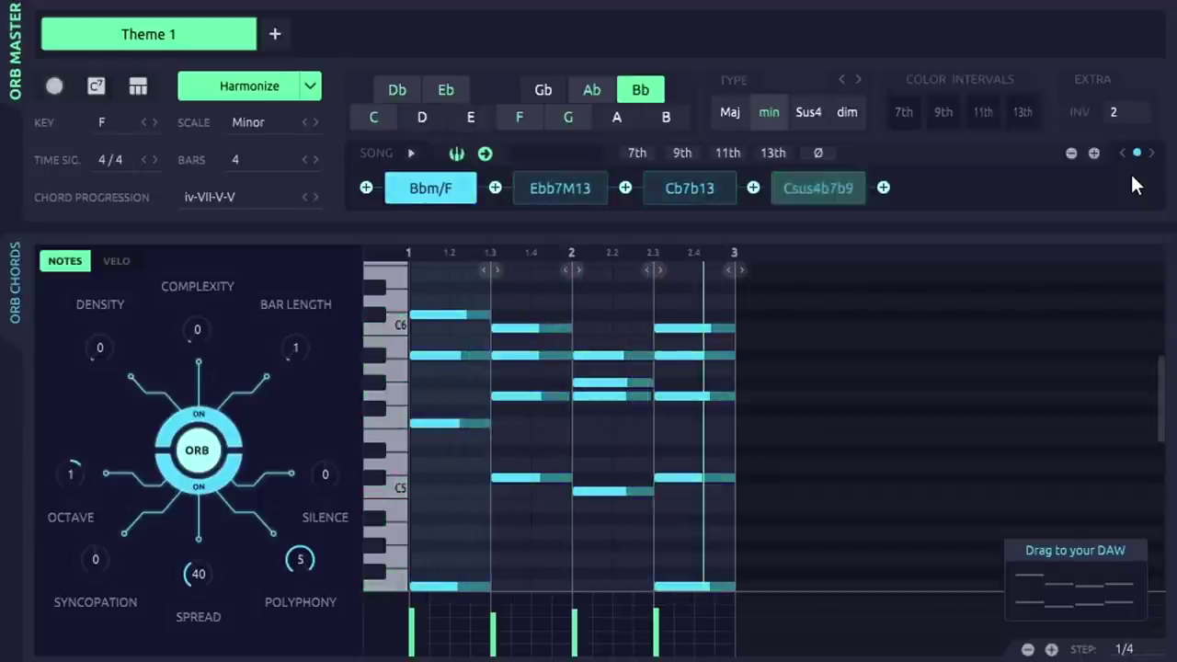
# Give the first chord natural 9 and b7 colour intervals so it reads Bbmb7M9/F.
pyautogui.click(943, 118)
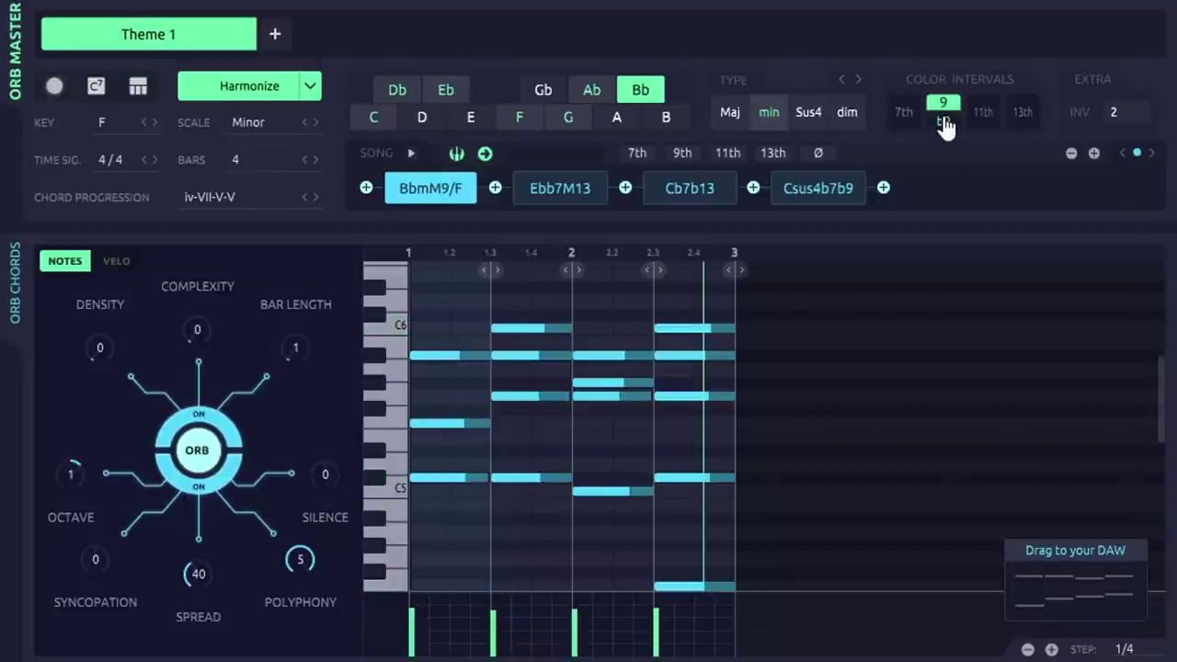
pyautogui.click(945, 123)
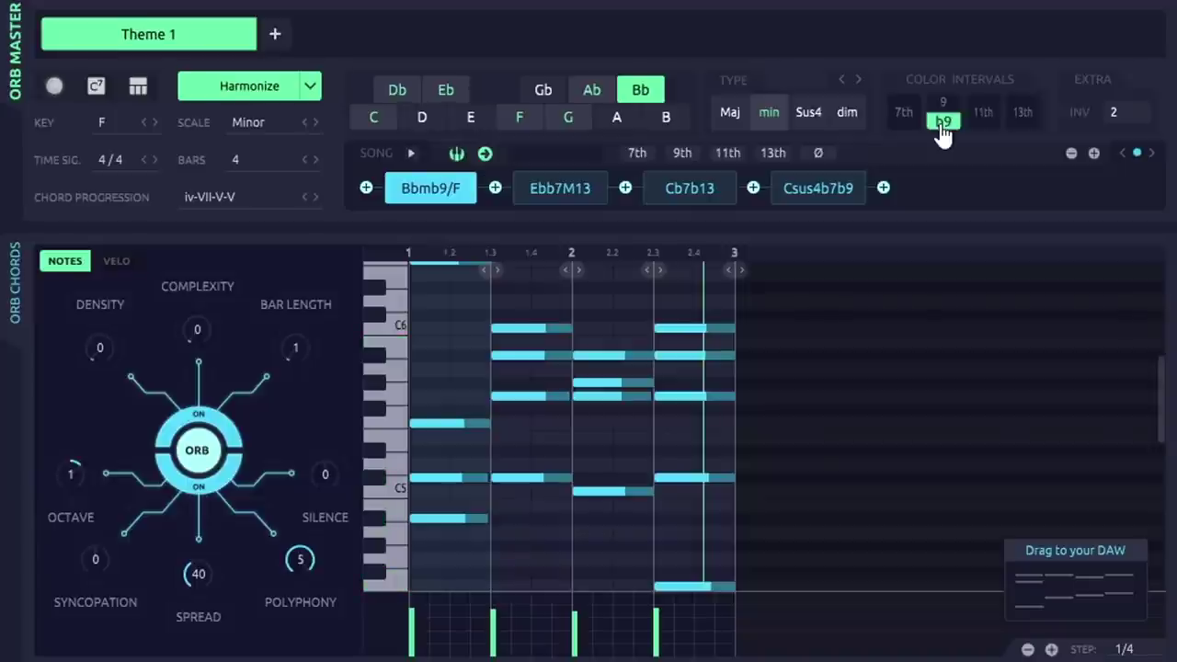
pyautogui.click(940, 103)
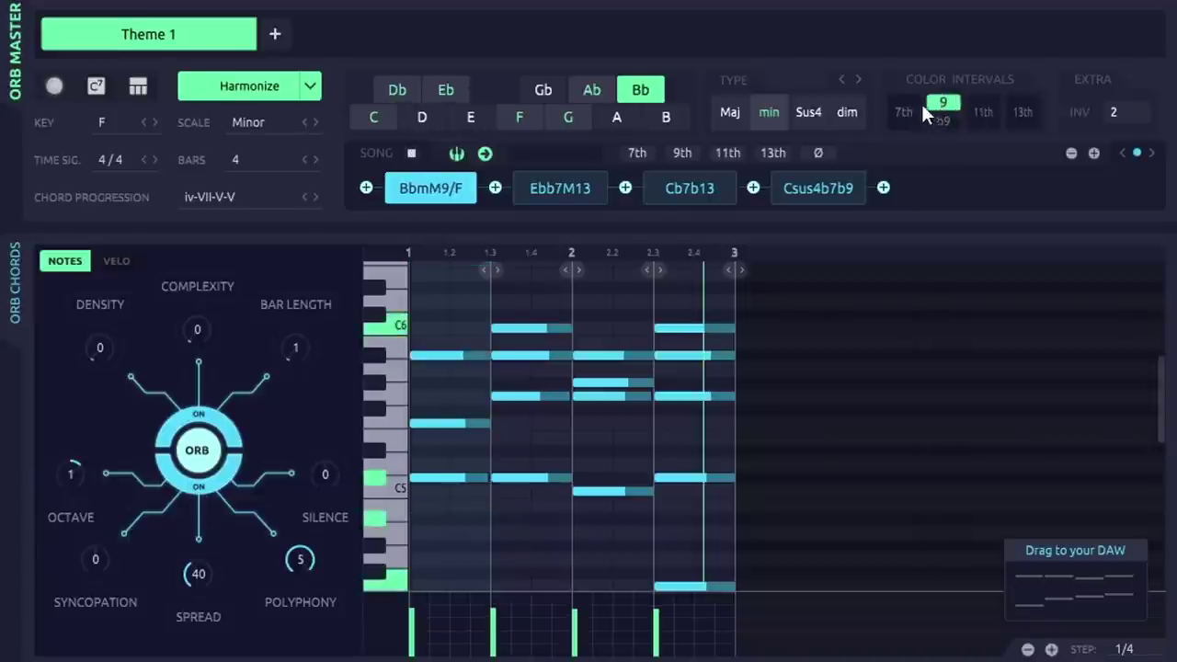
pyautogui.click(901, 119)
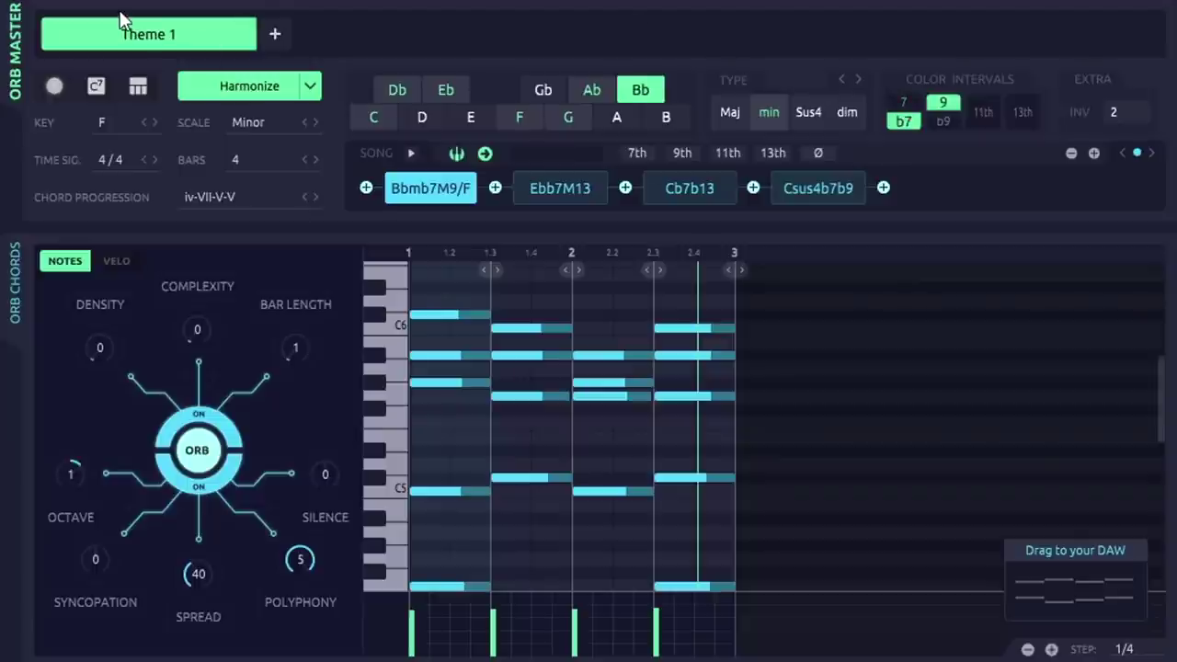
# Rename the Theme 1 tab to 'space cadet'.
pyautogui.rightClick(165, 39)
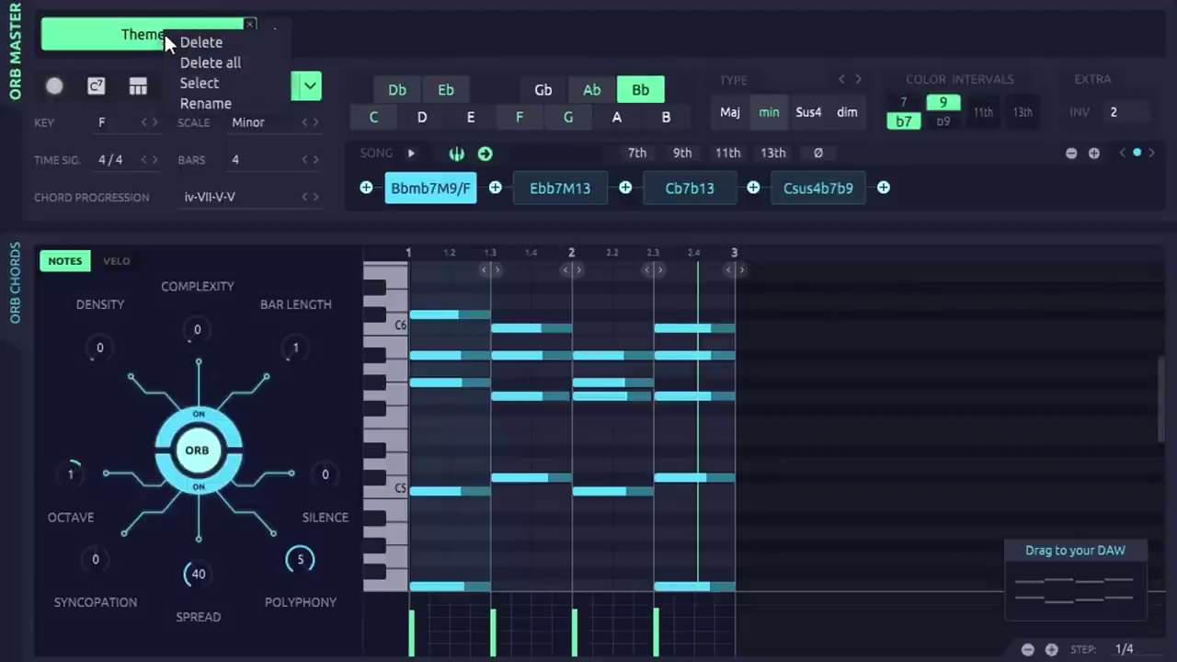
pyautogui.click(214, 104)
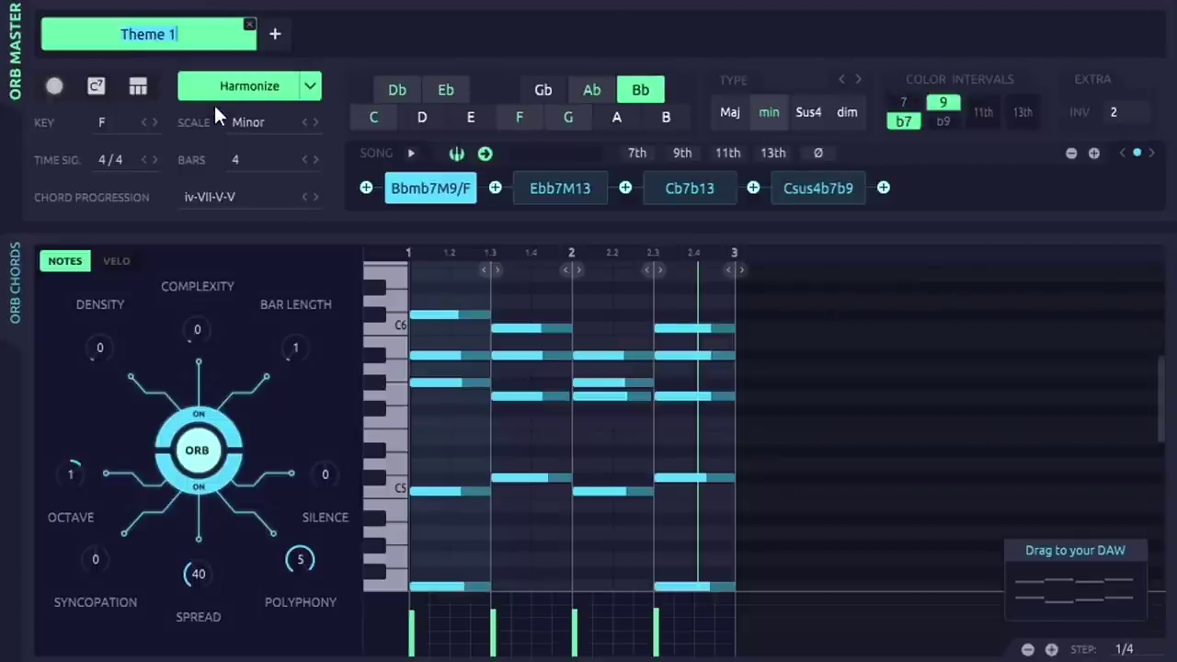
pyautogui.write('sp')
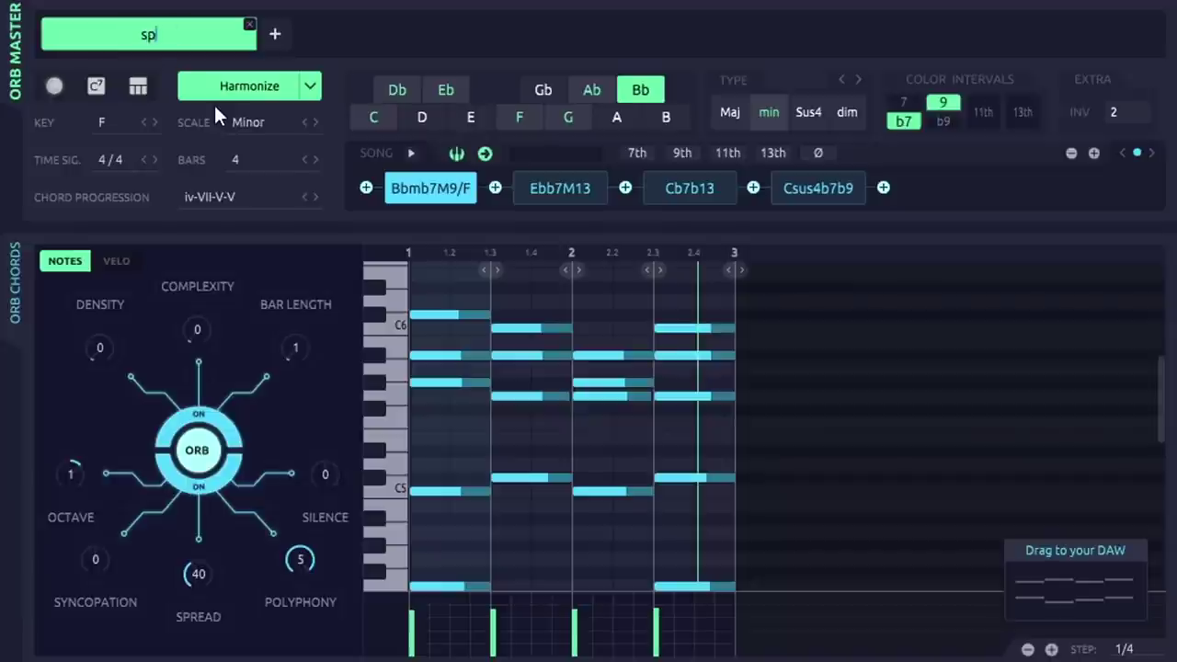
pyautogui.write('ace cadet')
pyautogui.press('Return')
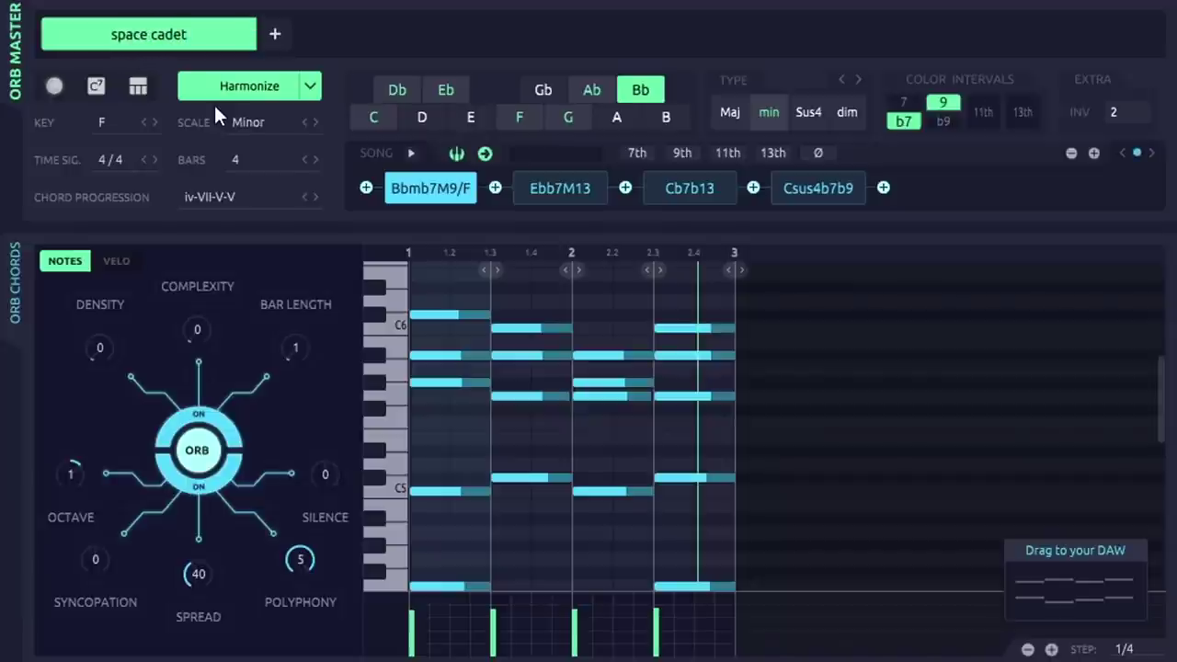
# Add Theme 2 with an Fmb7, Ebb7, Fmb7/C, Ebsus4 progression and audition it against space cadet.
pyautogui.click(275, 35)
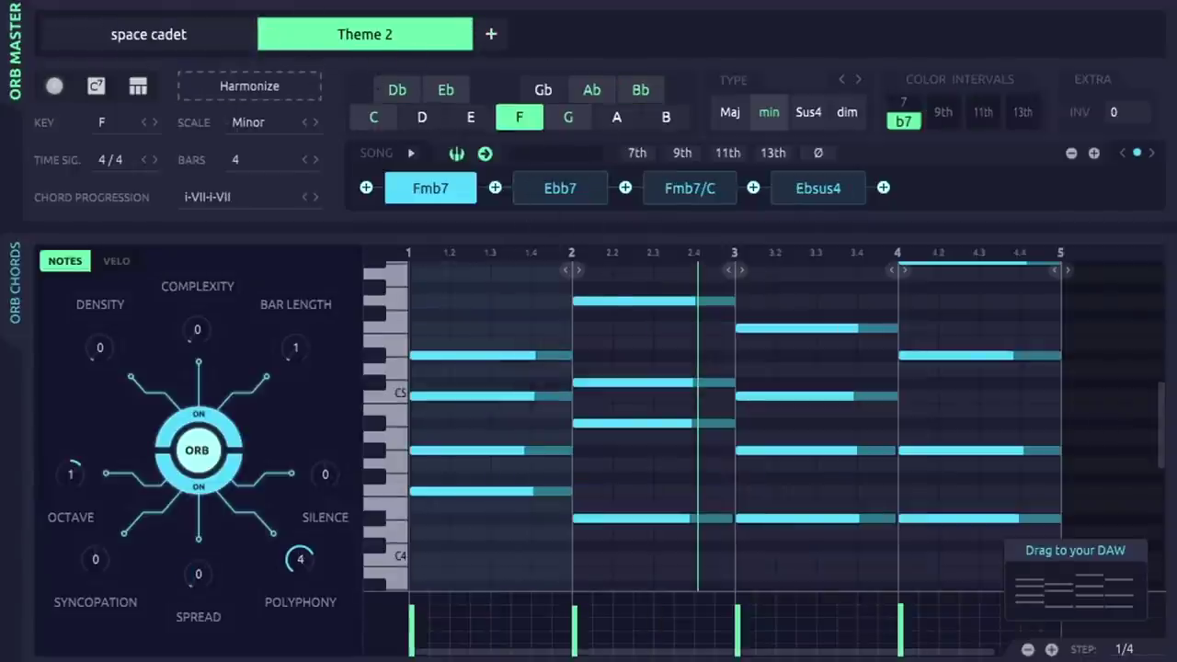
pyautogui.click(150, 37)
pyautogui.click(326, 39)
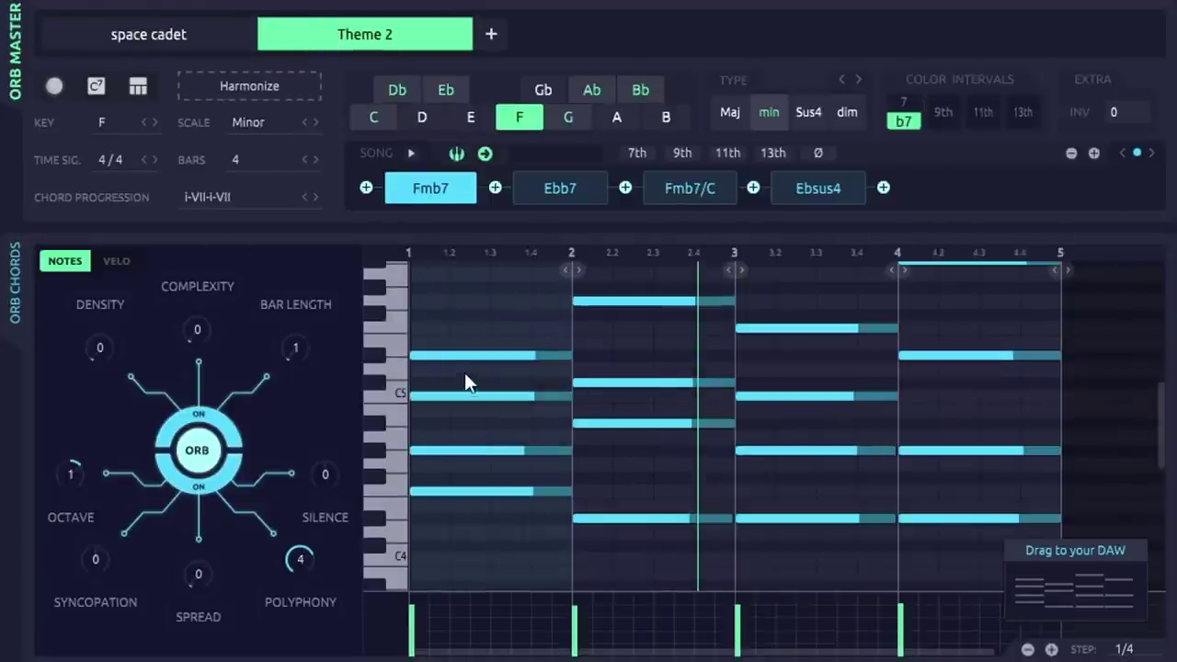
pyautogui.press('space')
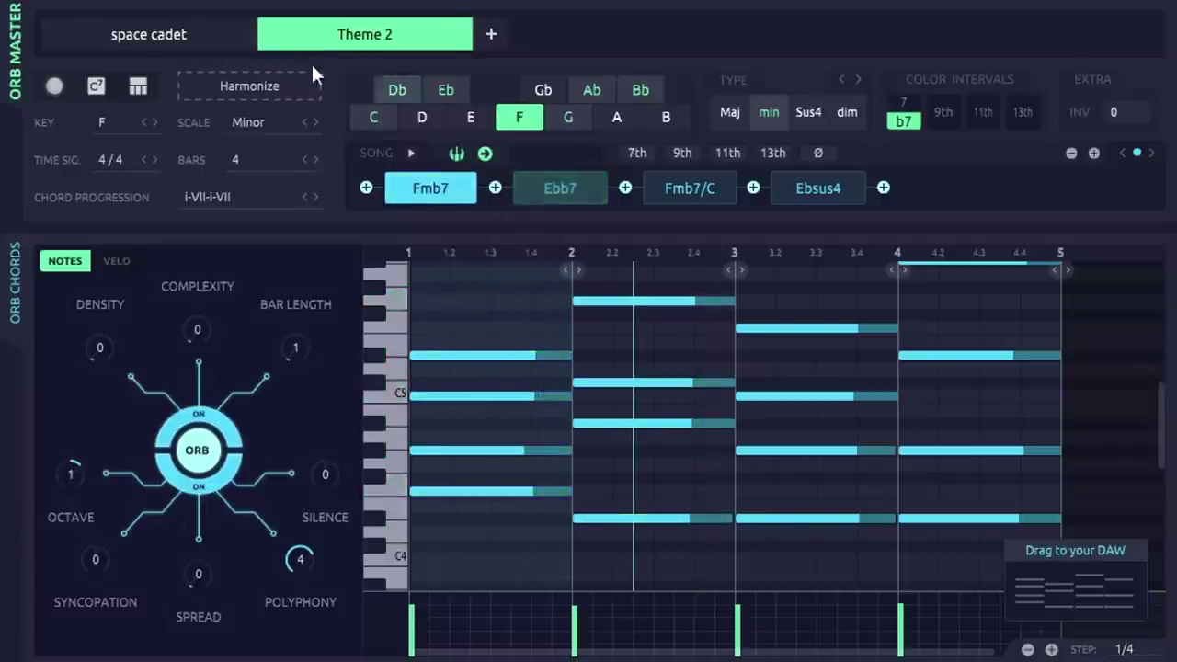
pyautogui.click(186, 33)
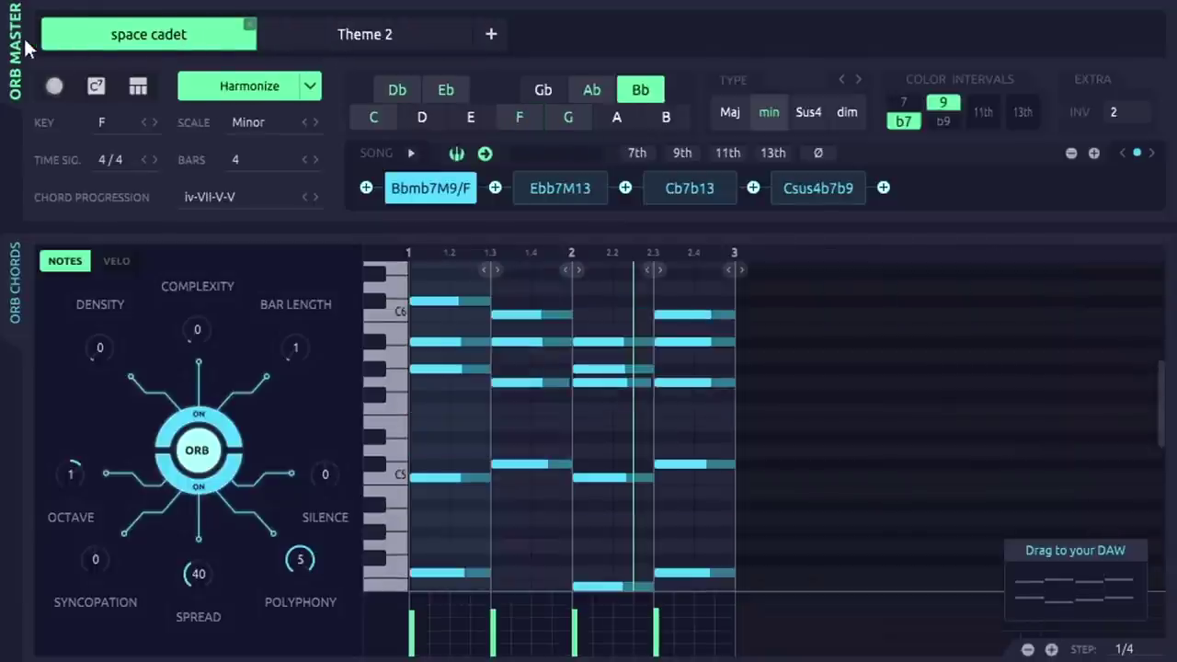
pyautogui.click(357, 41)
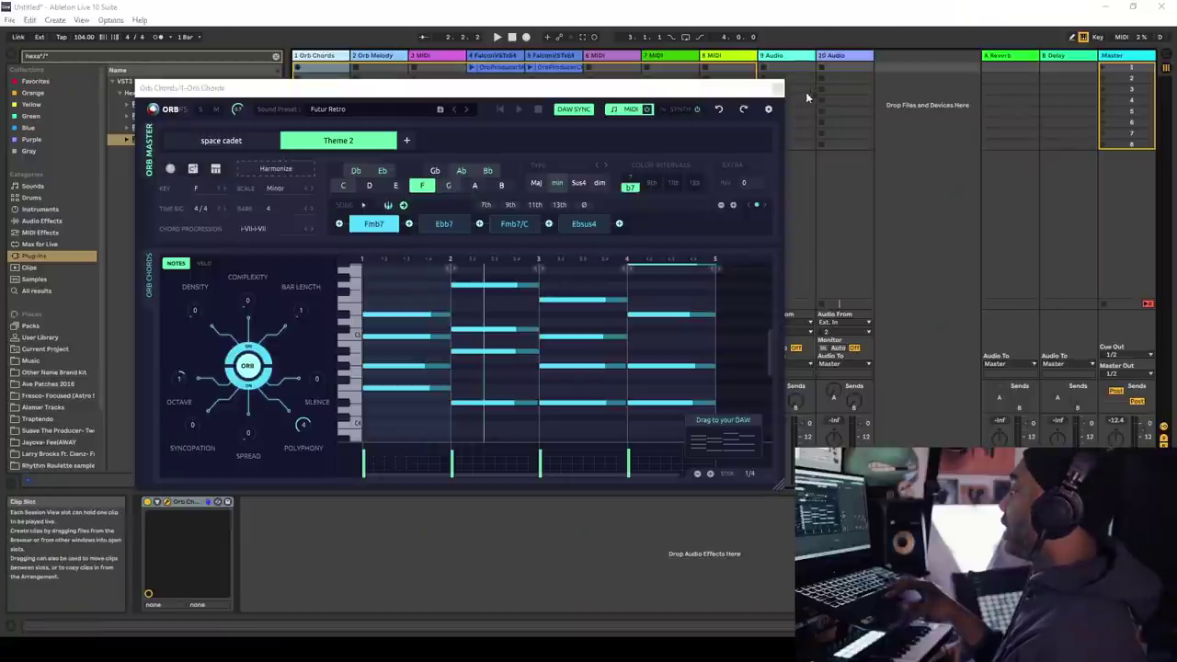
# Close the Orb Chords window, load Orb Bass onto track 3, and play the bass line.
pyautogui.click(777, 89)
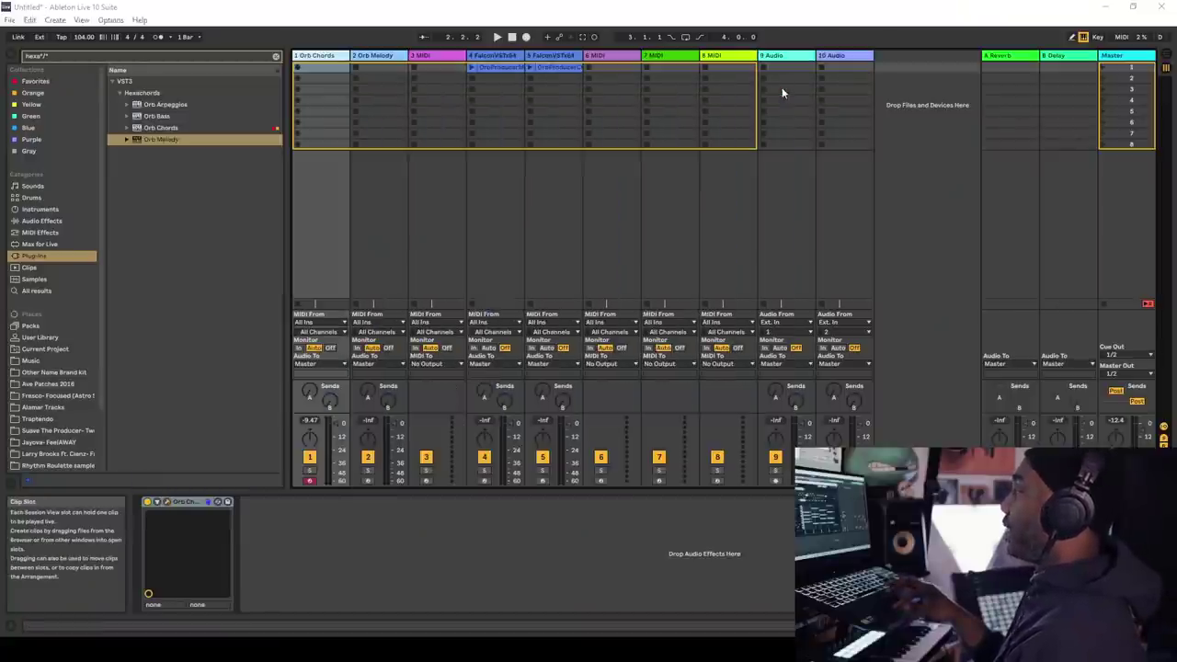
pyautogui.click(437, 57)
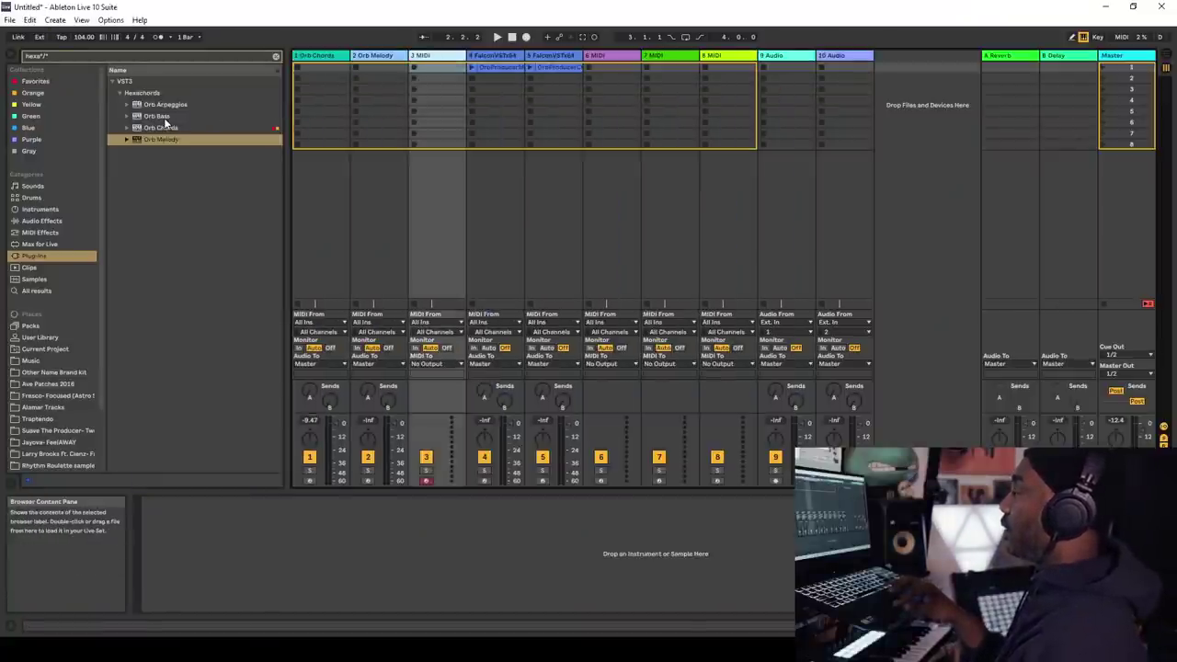
pyautogui.doubleClick(162, 117)
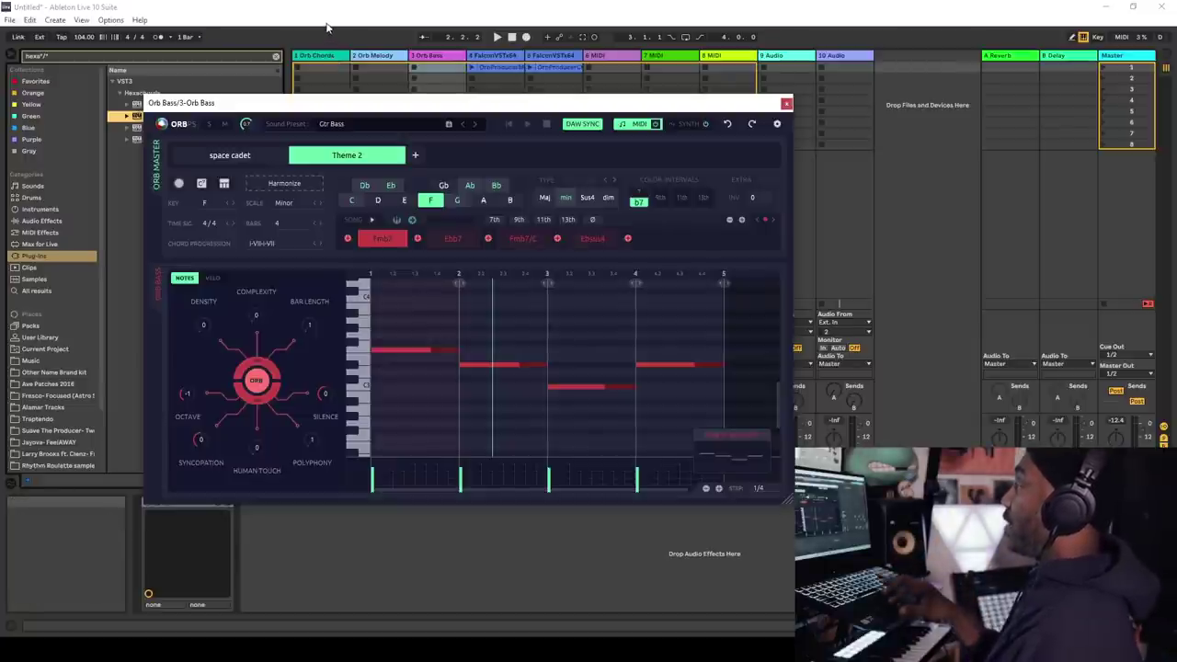
pyautogui.click(326, 26)
pyautogui.press('space')
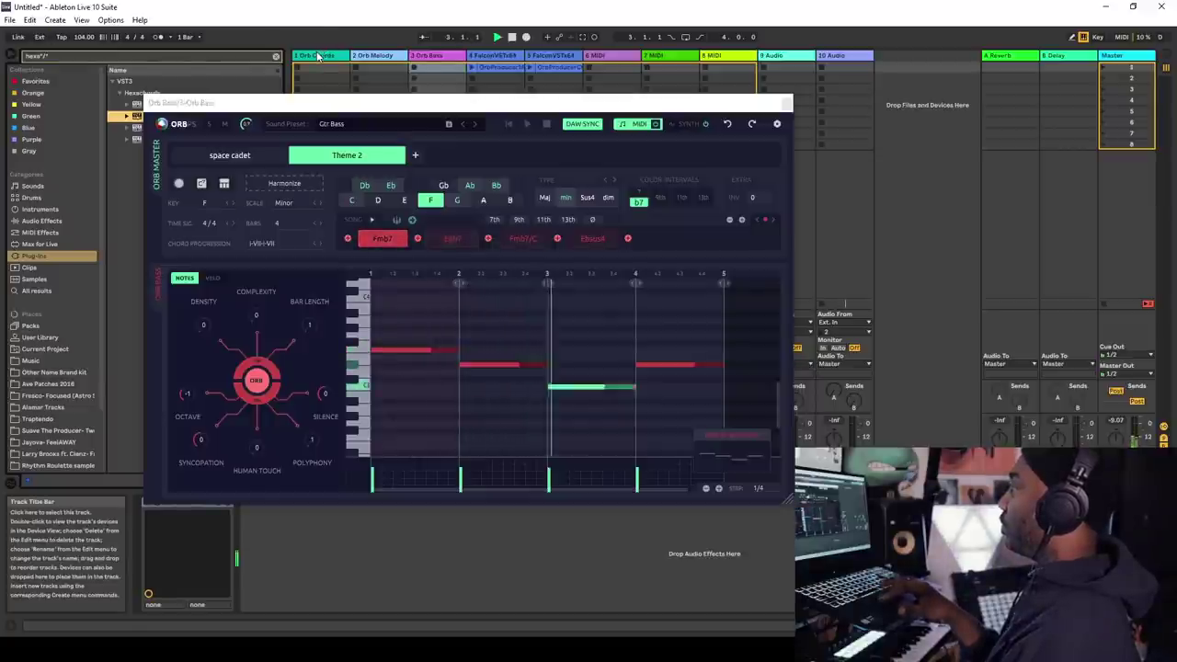
# Reopen Orb Chords and switch it to the space cadet theme.
pyautogui.click(331, 55)
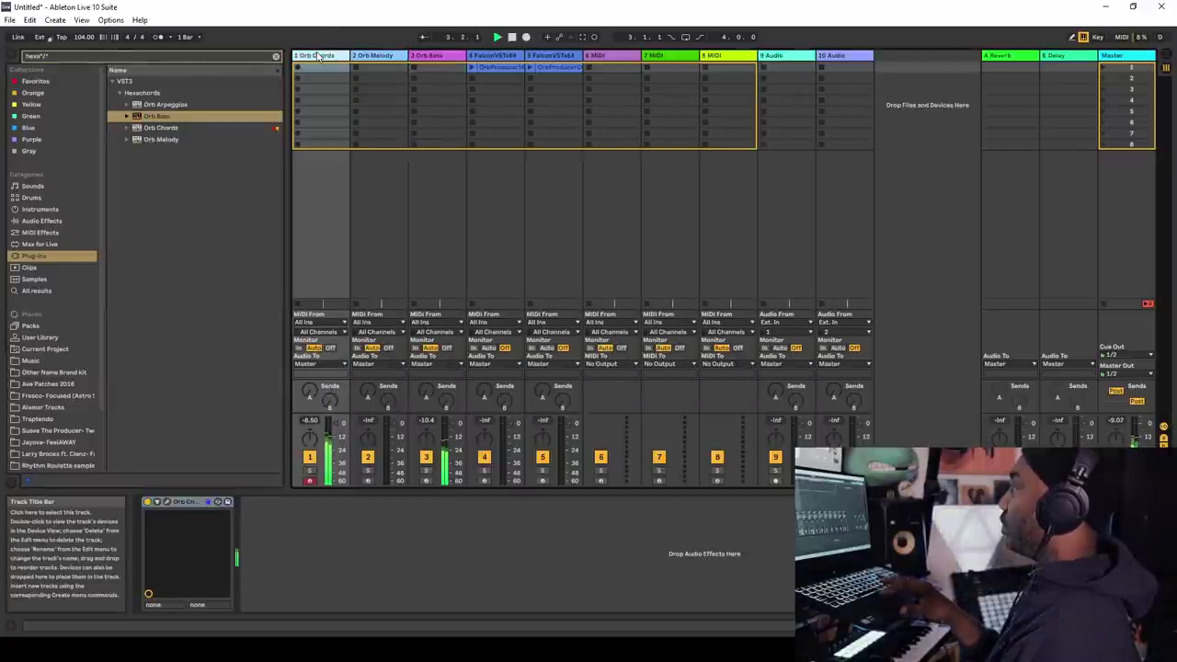
pyautogui.click(167, 502)
pyautogui.click(221, 139)
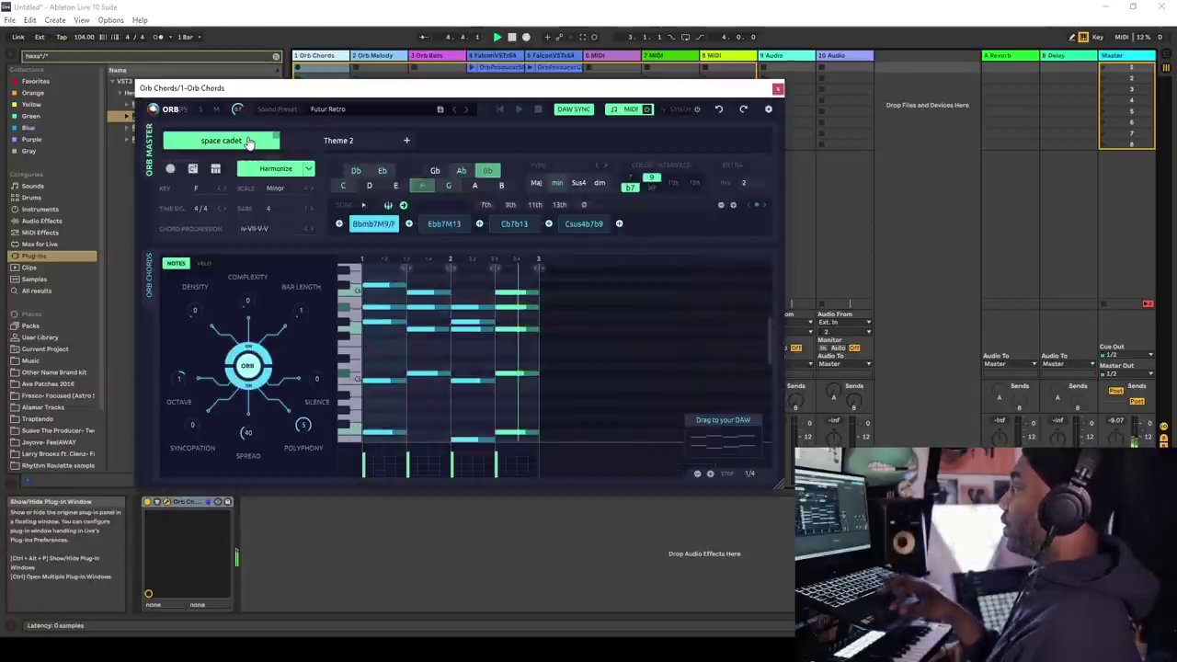
# Raise Orb Melody's Human Touch knob to 85 and drop the regenerated melody into track 4, slot 2.
pyautogui.click(434, 61)
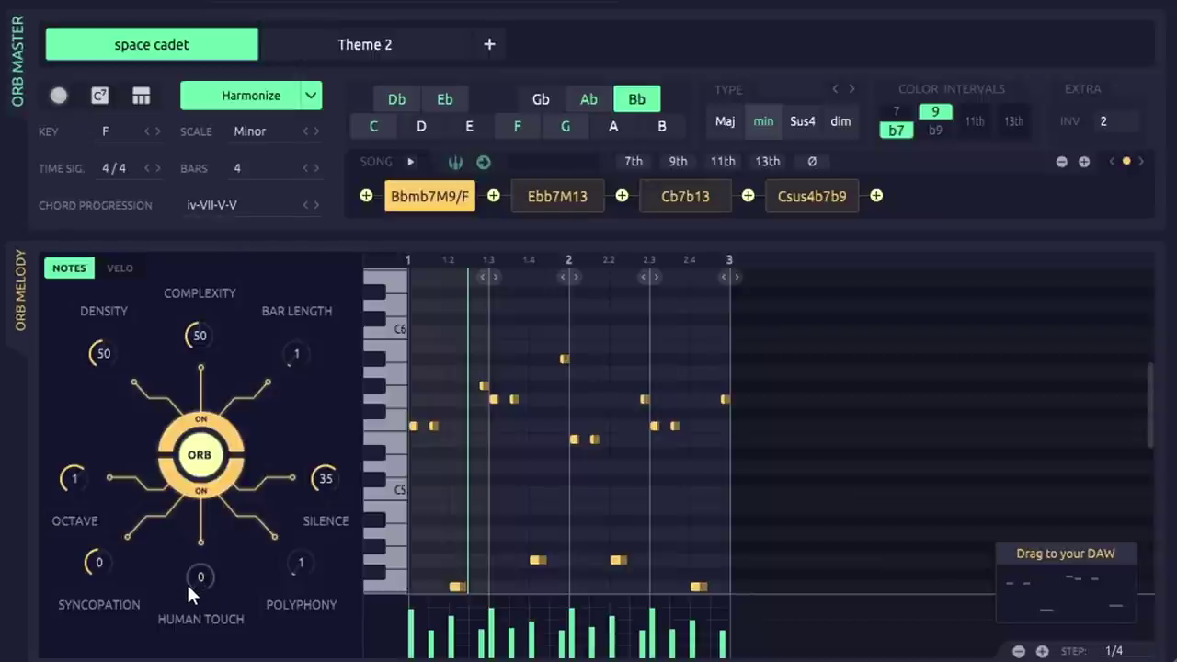
pyautogui.moveTo(187, 582); pyautogui.dragTo(189, 468)
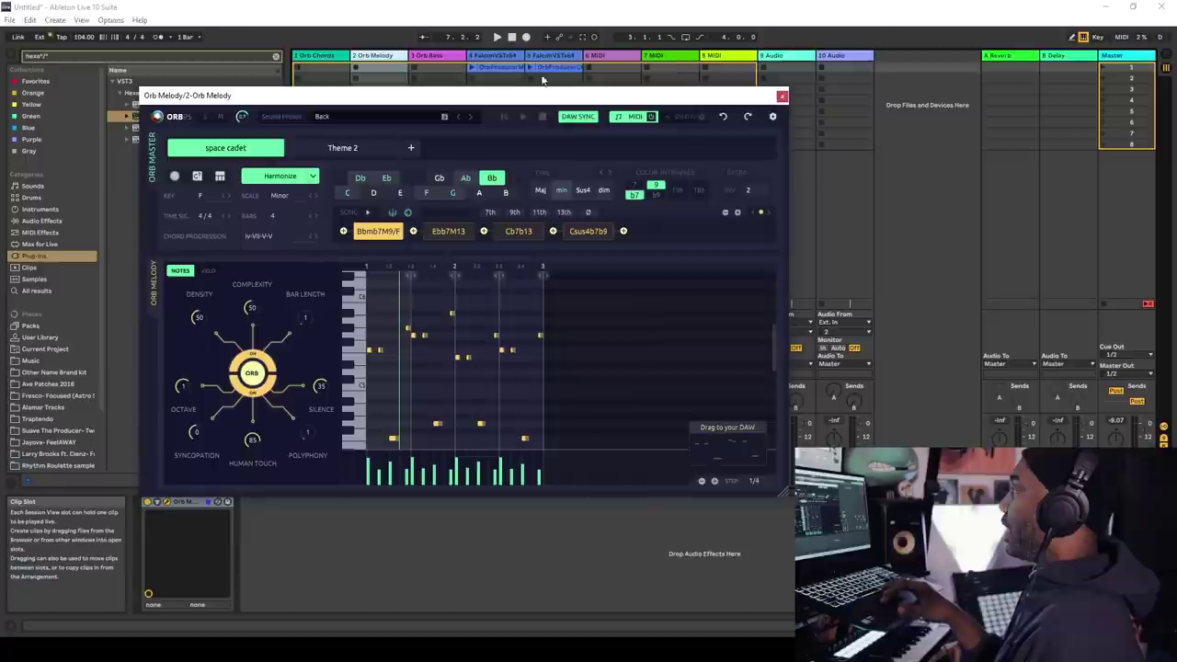
pyautogui.moveTo(733, 432); pyautogui.dragTo(497, 80)
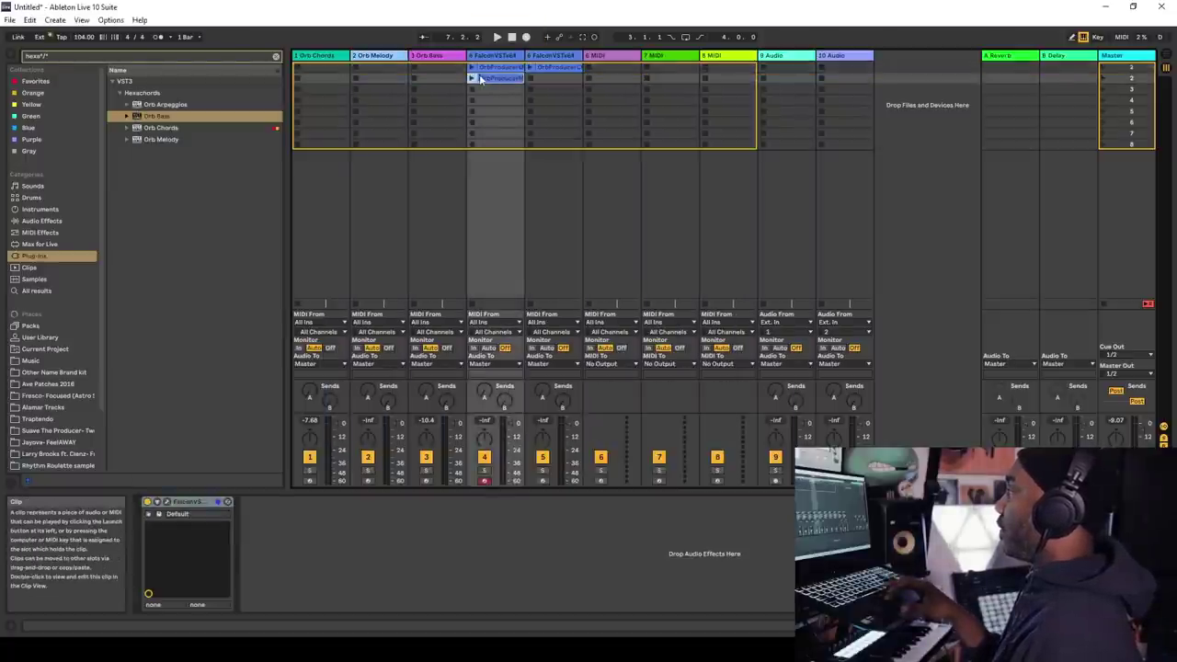
# Launch track 4's new clip, then view Orb Melody, Orb Chords and Orb Bass in turn.
pyautogui.click(472, 78)
pyautogui.click(387, 57)
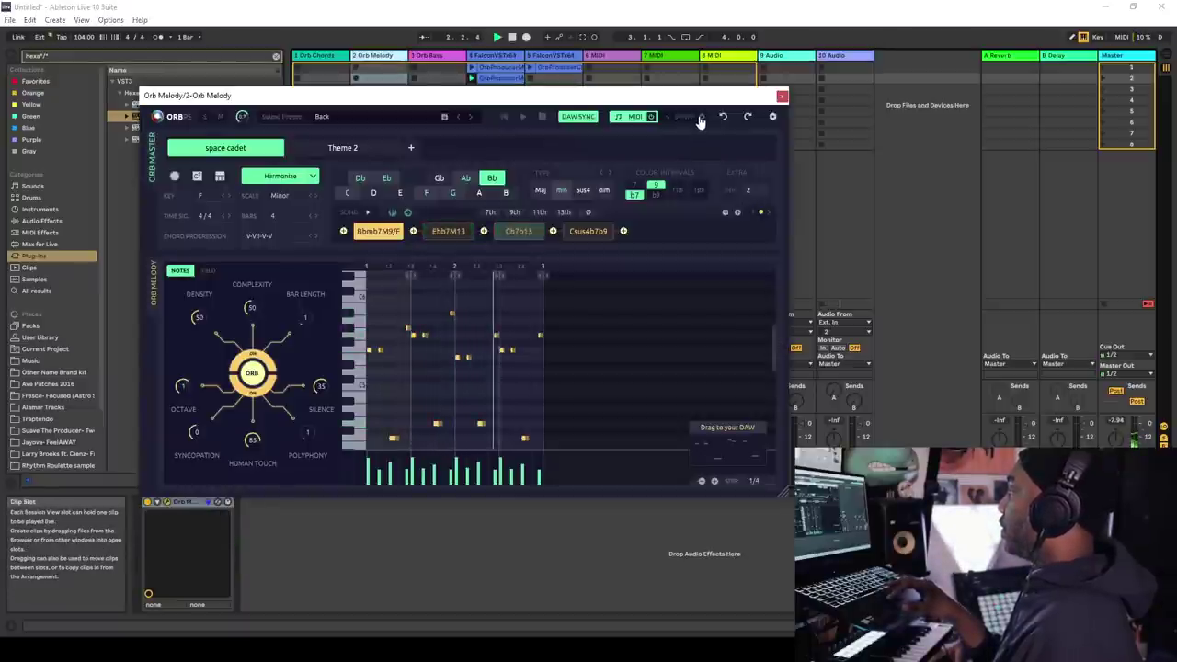
pyautogui.click(323, 57)
pyautogui.click(511, 77)
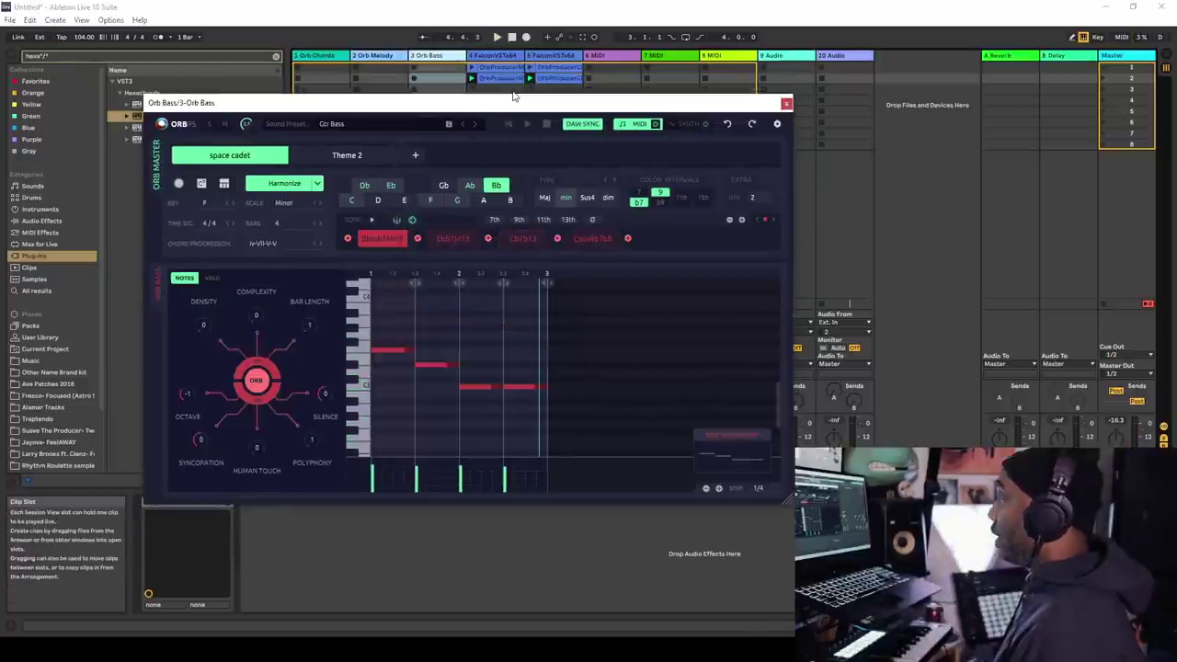